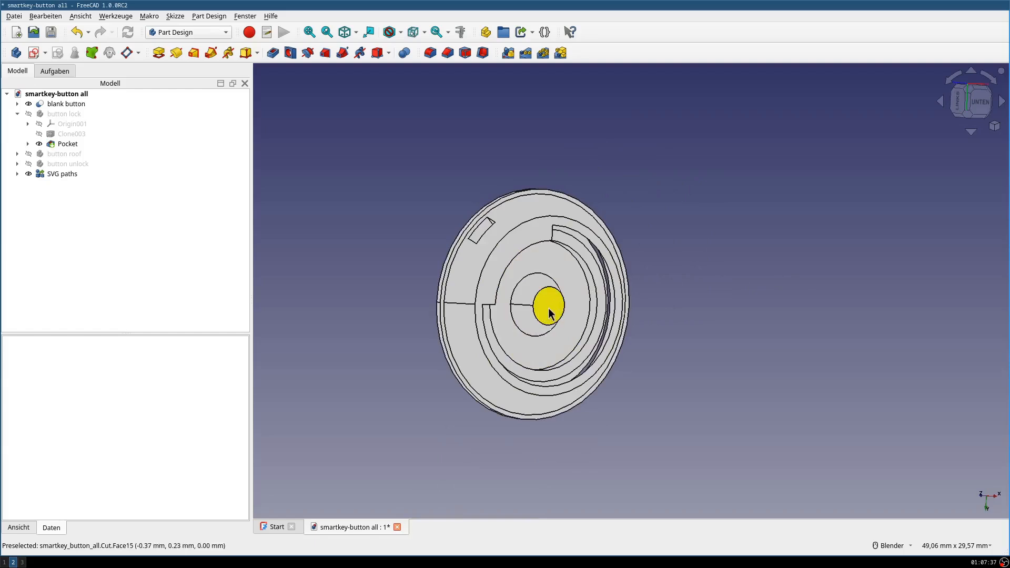
# - Examine the blank button from below, from the side and from its top face with the curved slot
pyautogui.moveTo(624, 190); pyautogui.dragTo(544, 277, button='middle')
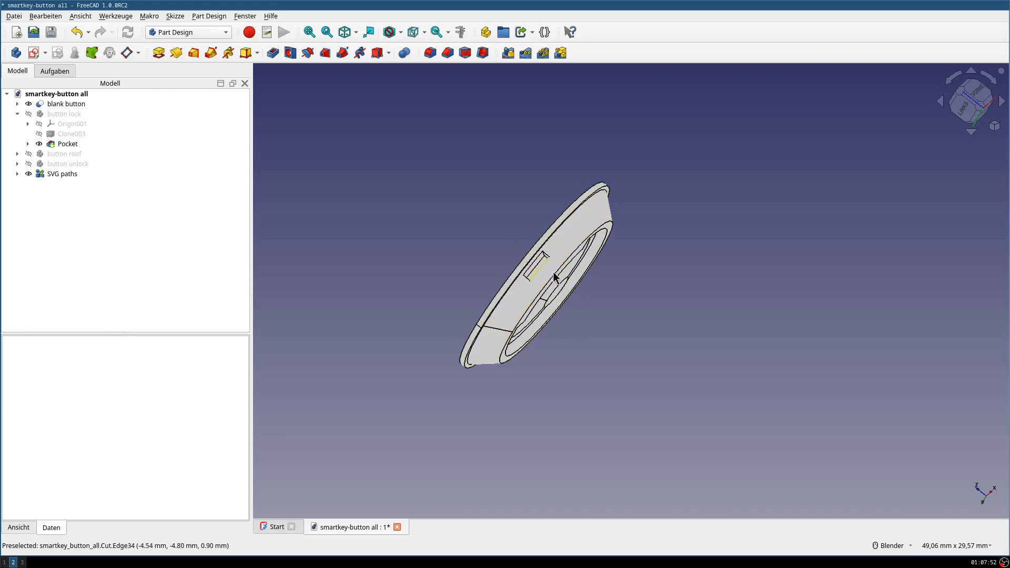
pyautogui.moveTo(553, 287); pyautogui.dragTo(710, 327, button='middle')
pyautogui.scroll(5, 657, 323)
pyautogui.scroll(-3, 590, 291)
pyautogui.keyDown('shift'); pyautogui.moveTo(590, 292); pyautogui.dragTo(647, 305, button='middle'); pyautogui.keyUp('shift')
pyautogui.moveTo(672, 266)
pyautogui.mouseDown(button='middle')
pyautogui.moveTo(692, 268)
pyautogui.moveTo(663, 273)
pyautogui.moveTo(687, 267)
pyautogui.mouseUp(button='middle')
pyautogui.keyDown('shift'); pyautogui.moveTo(661, 317); pyautogui.dragTo(593, 232, button='middle'); pyautogui.keyUp('shift')
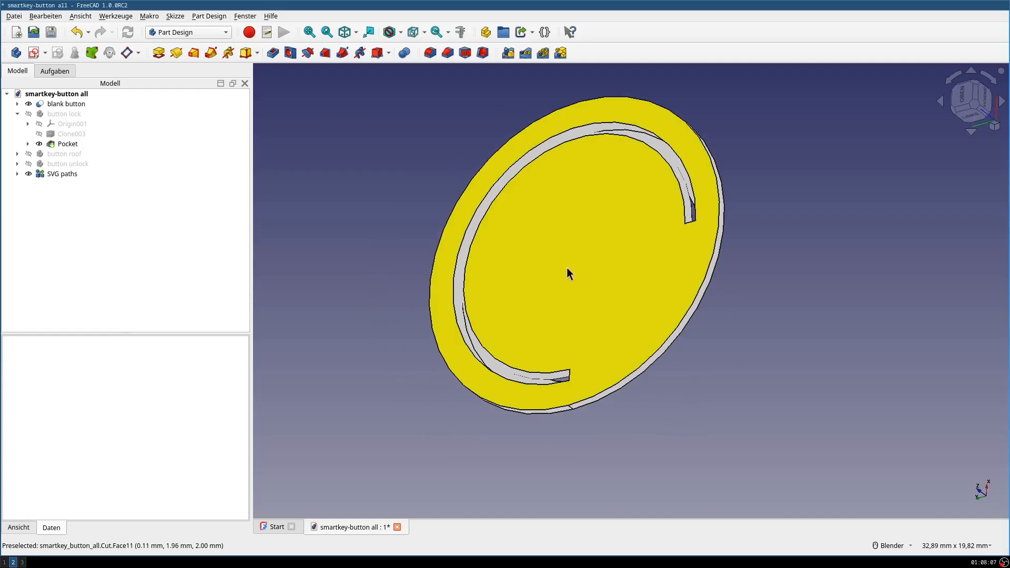
pyautogui.keyDown('shift'); pyautogui.moveTo(769, 284); pyautogui.dragTo(723, 301, button='middle'); pyautogui.keyUp('shift')
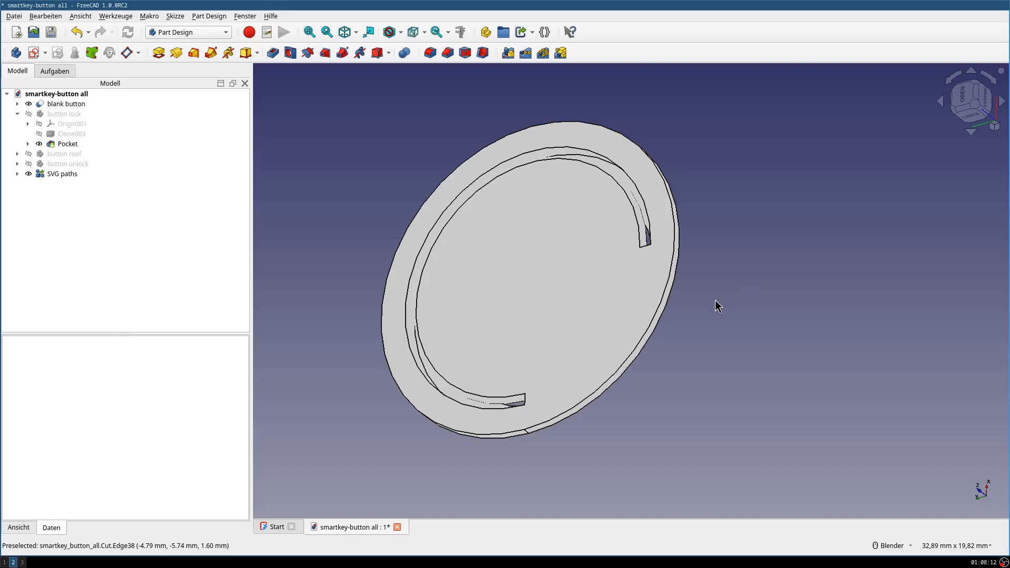
pyautogui.moveTo(734, 280)
pyautogui.mouseDown(button='middle')
pyautogui.moveTo(721, 278)
pyautogui.moveTo(751, 279)
pyautogui.moveTo(730, 290)
pyautogui.mouseUp(button='middle')
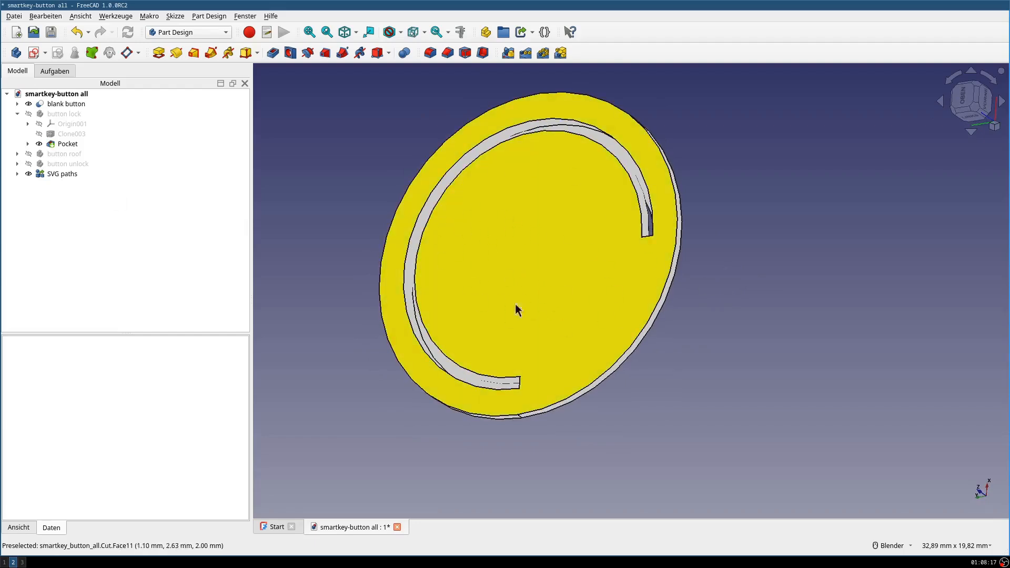
# - Hide the blank button and temporarily show the button lock body to inspect its lock-shaped pocket
pyautogui.click(70, 103)
pyautogui.press('space')
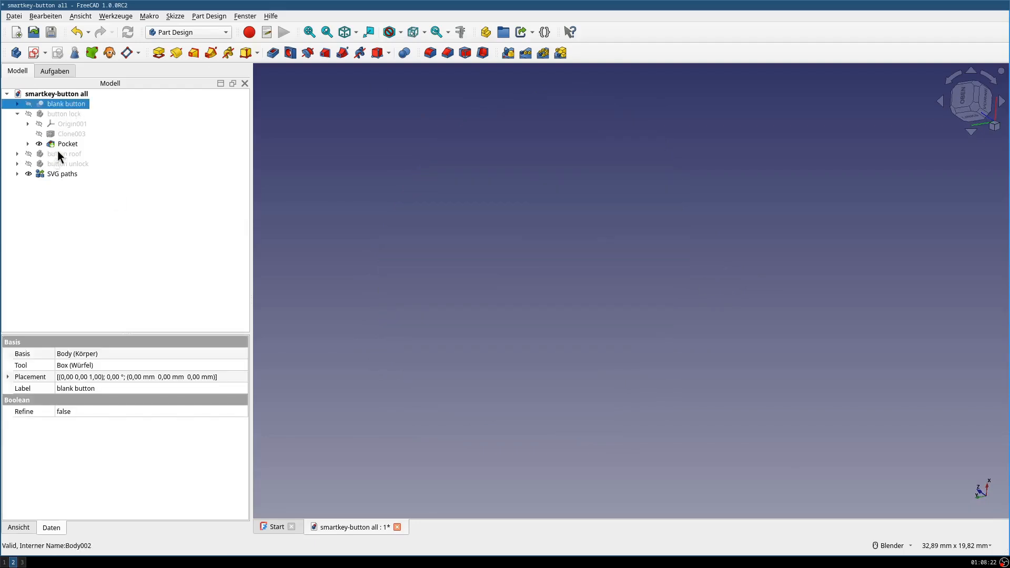
pyautogui.click(55, 117)
pyautogui.press('space')
pyautogui.click(778, 254)
pyautogui.moveTo(778, 254); pyautogui.dragTo(550, 265, button='middle')
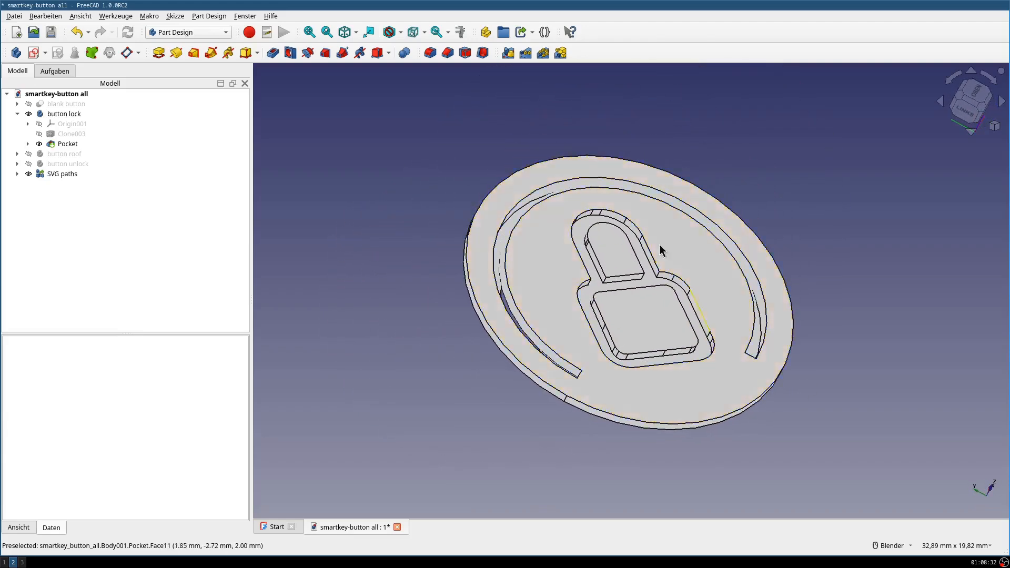
pyautogui.click(68, 112)
pyautogui.press('space')
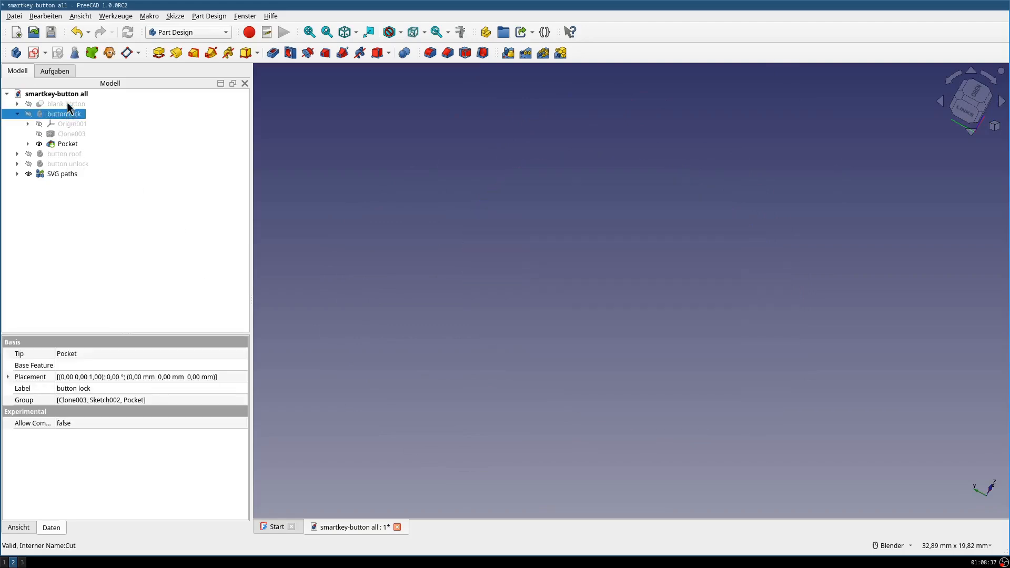
# - Show the blank button again and create a Part Design clone of it
pyautogui.click(66, 103)
pyautogui.press('space')
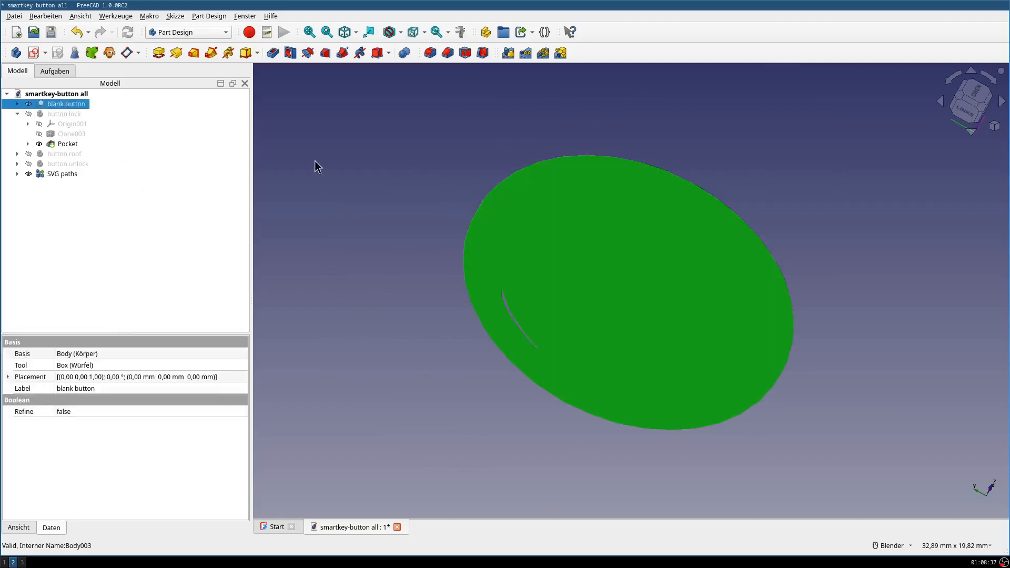
pyautogui.click(109, 54)
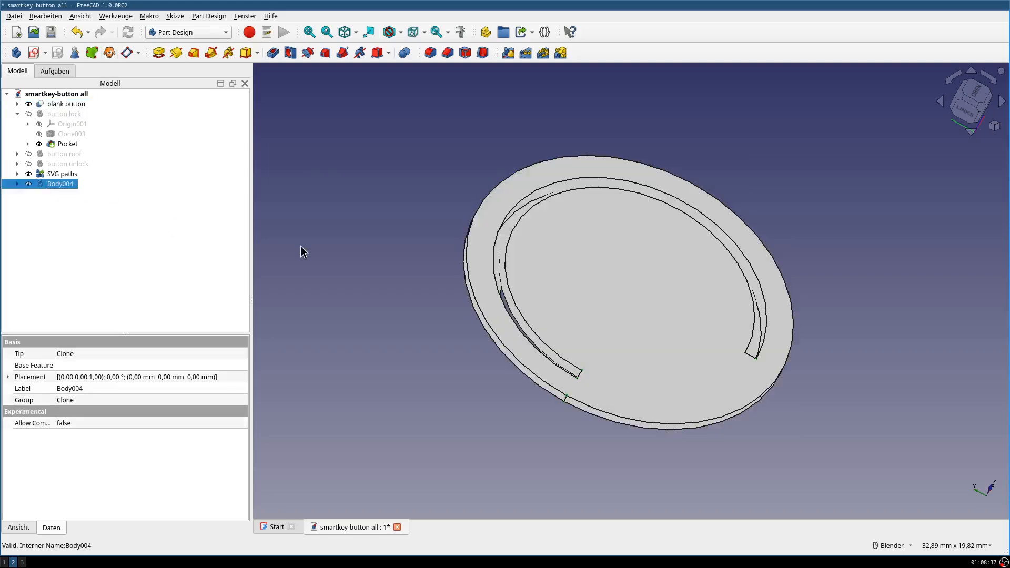
pyautogui.click(323, 234)
# - Import lock.svg as geometry into the document and view its outlines beside the button
pyautogui.click(53, 186)
pyautogui.click(15, 16)
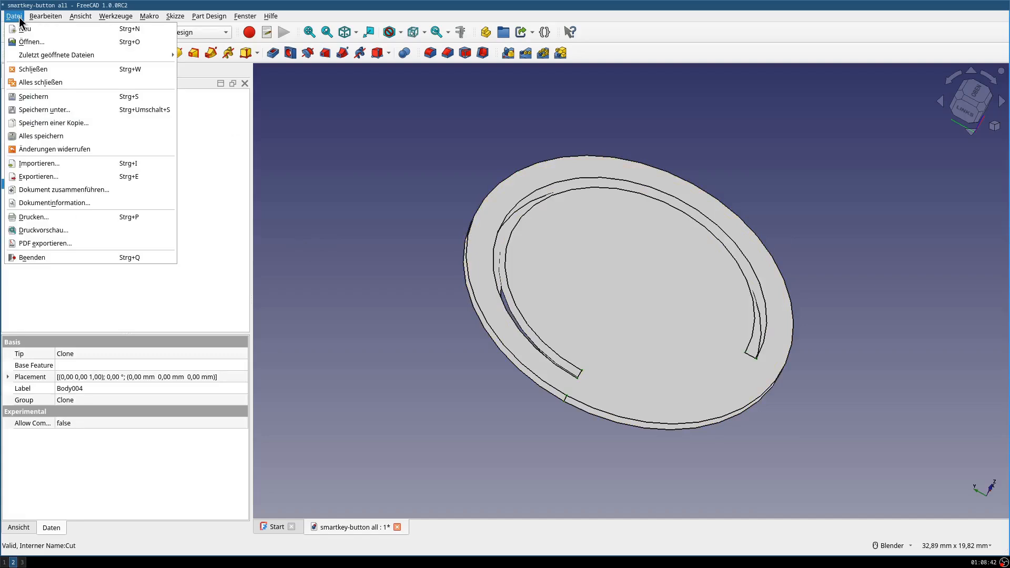
pyautogui.click(56, 165)
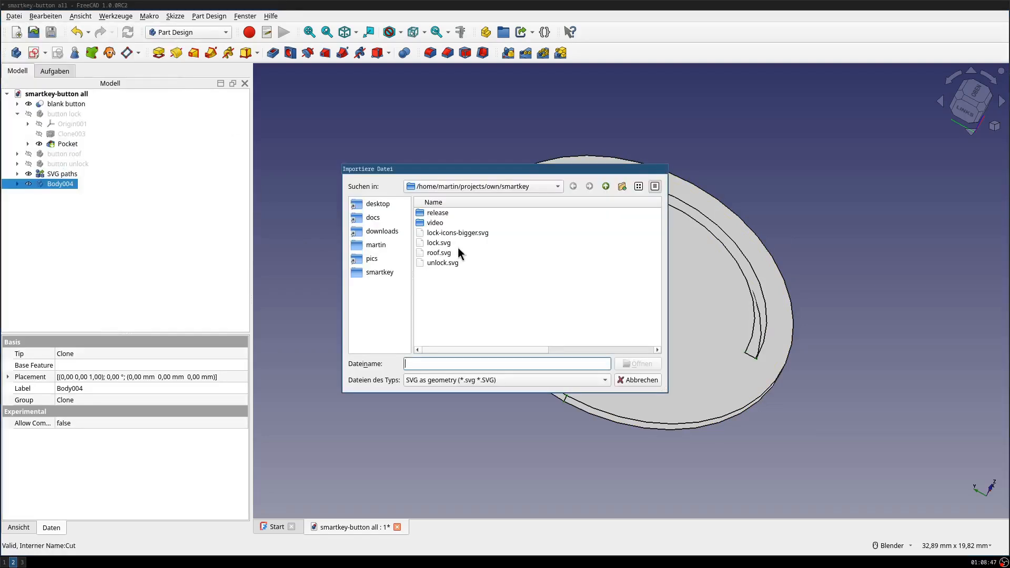
pyautogui.click(439, 244)
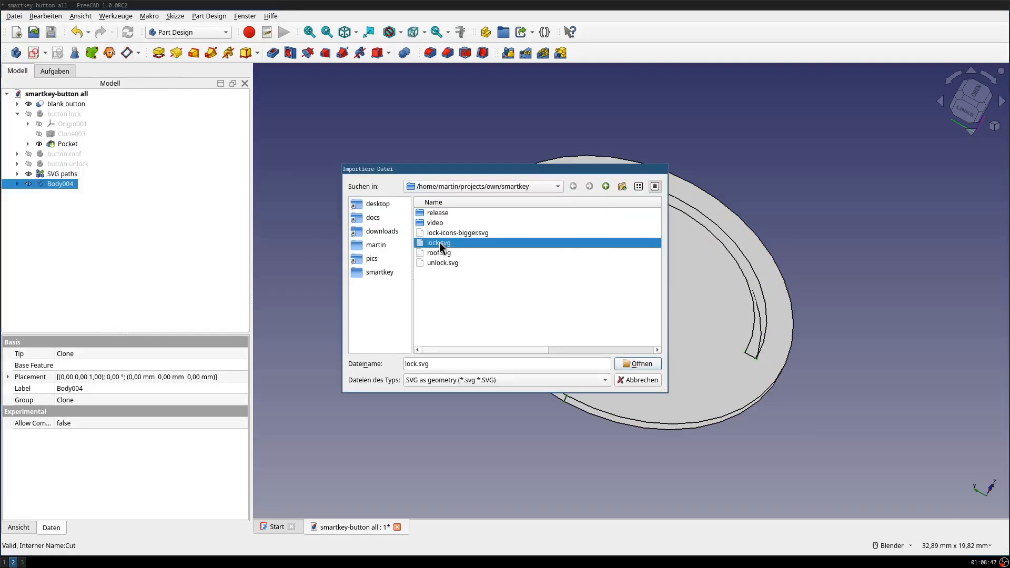
pyautogui.click(638, 364)
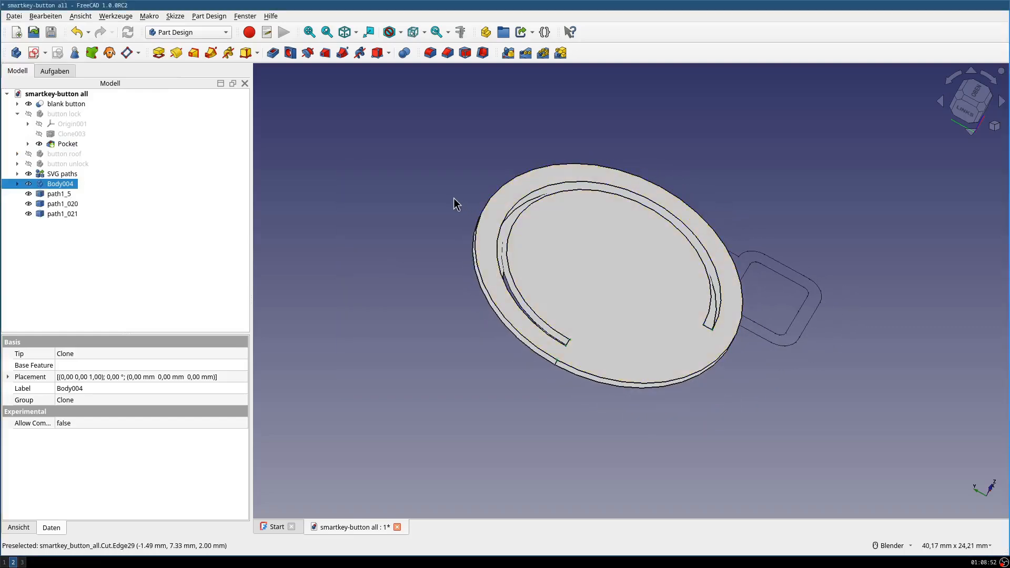
pyautogui.moveTo(726, 295); pyautogui.dragTo(771, 285, button='middle')
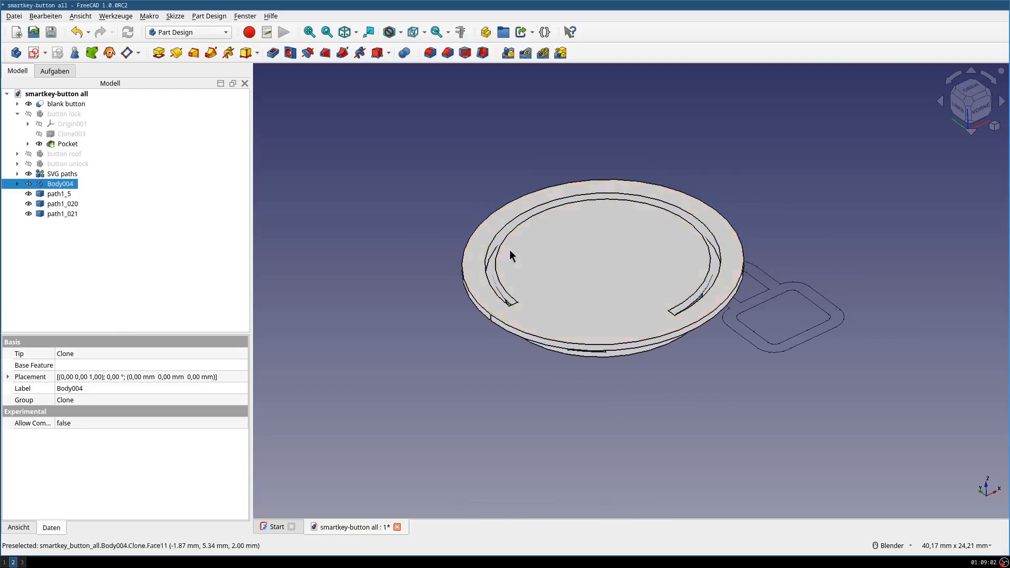
pyautogui.moveTo(794, 335)
pyautogui.mouseDown(button='middle')
pyautogui.moveTo(773, 317)
pyautogui.moveTo(805, 339)
pyautogui.mouseUp(button='middle')
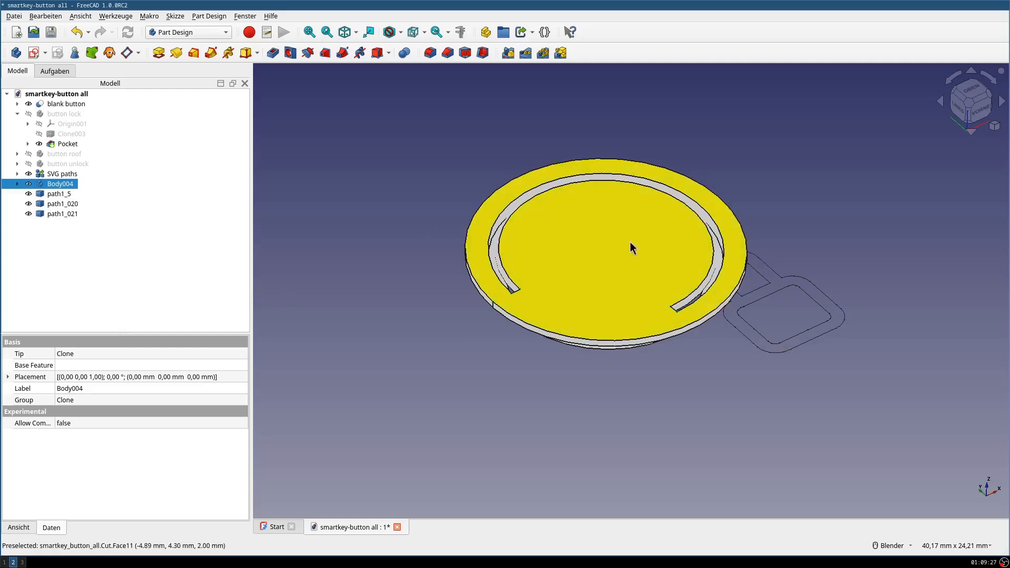
# - Convert the three imported lock paths into a single sketch with the Draft workbench's Draft to Sketch command
pyautogui.click(55, 196)
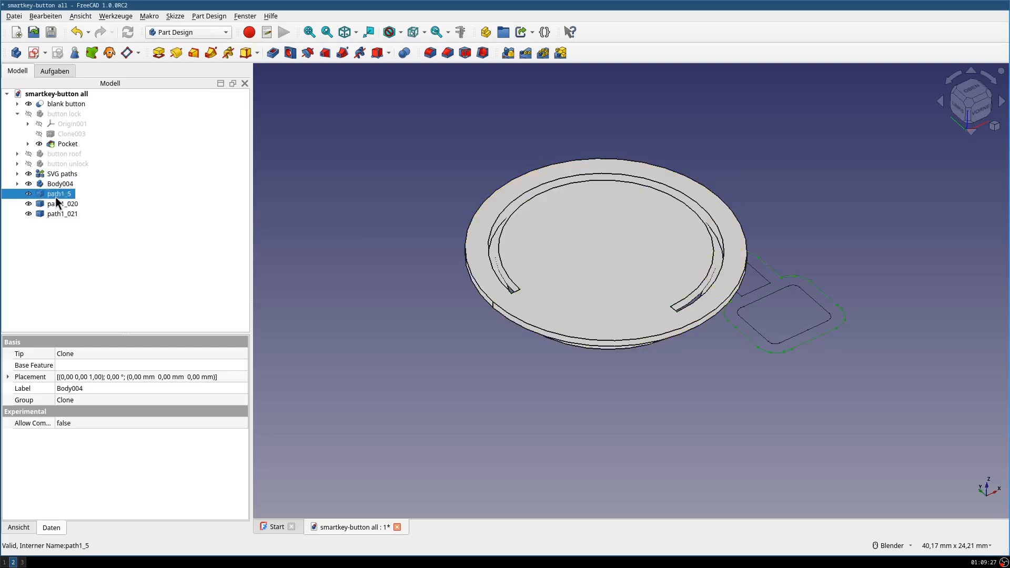
pyautogui.keyDown('ctrl'); pyautogui.click(58, 206); pyautogui.keyUp('ctrl')
pyautogui.keyDown('ctrl'); pyautogui.click(59, 212); pyautogui.keyUp('ctrl')
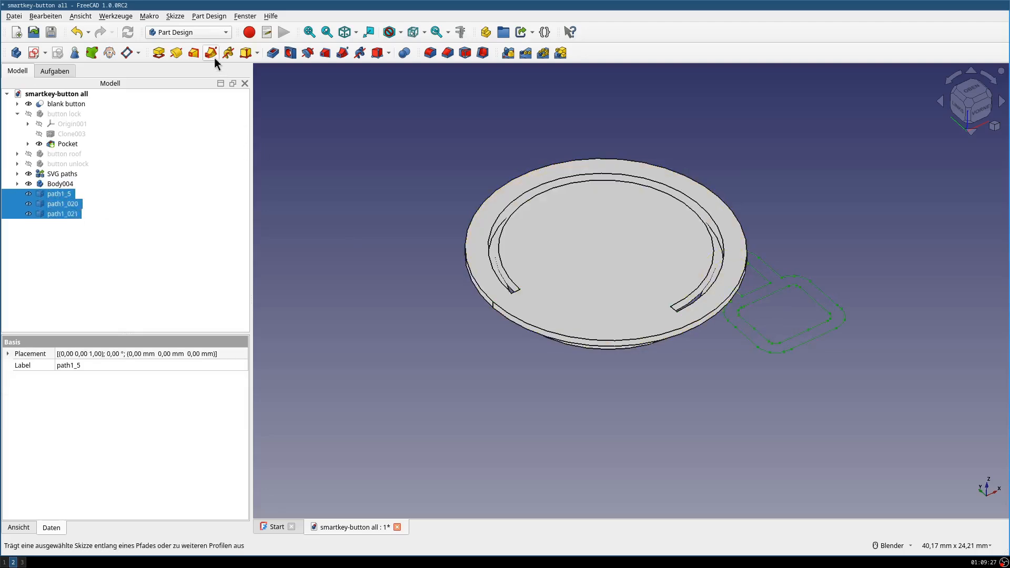
pyautogui.click(193, 33)
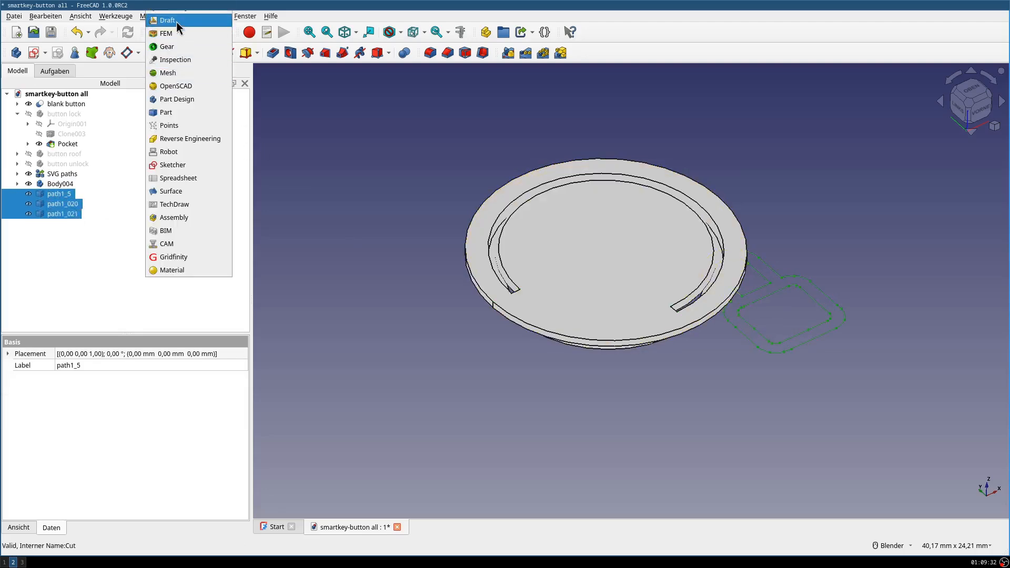
pyautogui.click(174, 21)
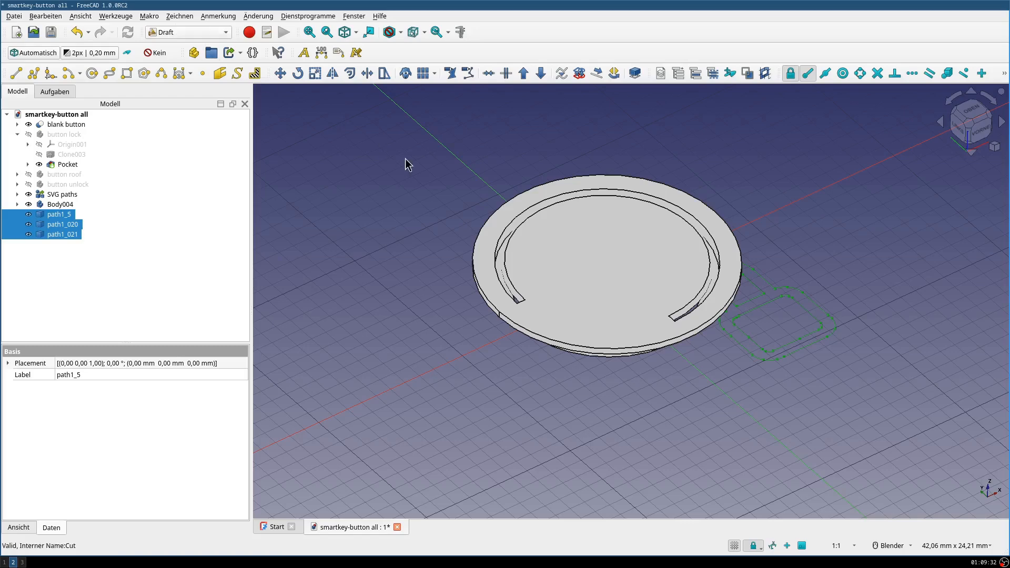
pyautogui.click(579, 77)
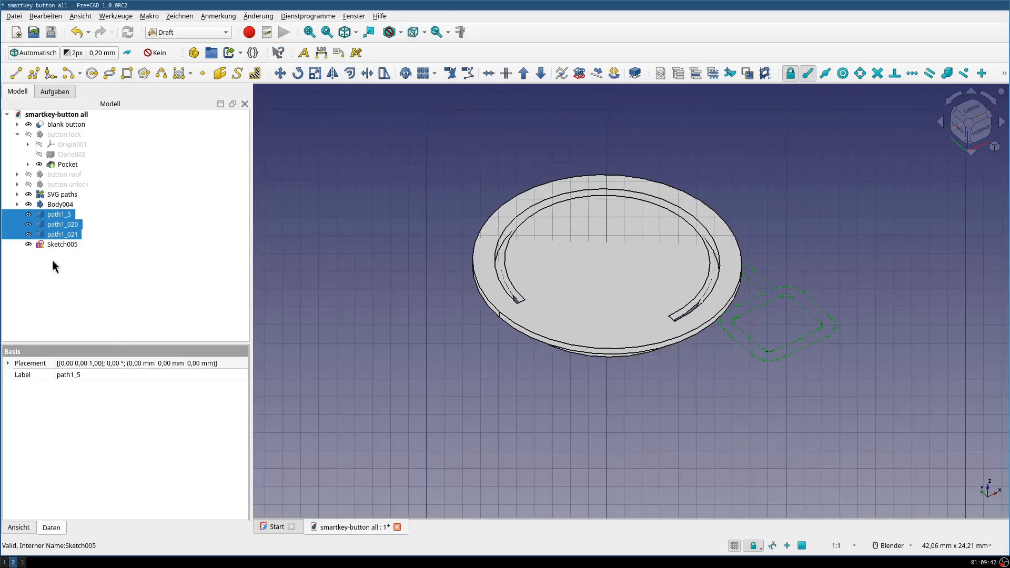
# - Delete the three imported lock paths, keeping the sketch made from them
pyautogui.click(56, 243)
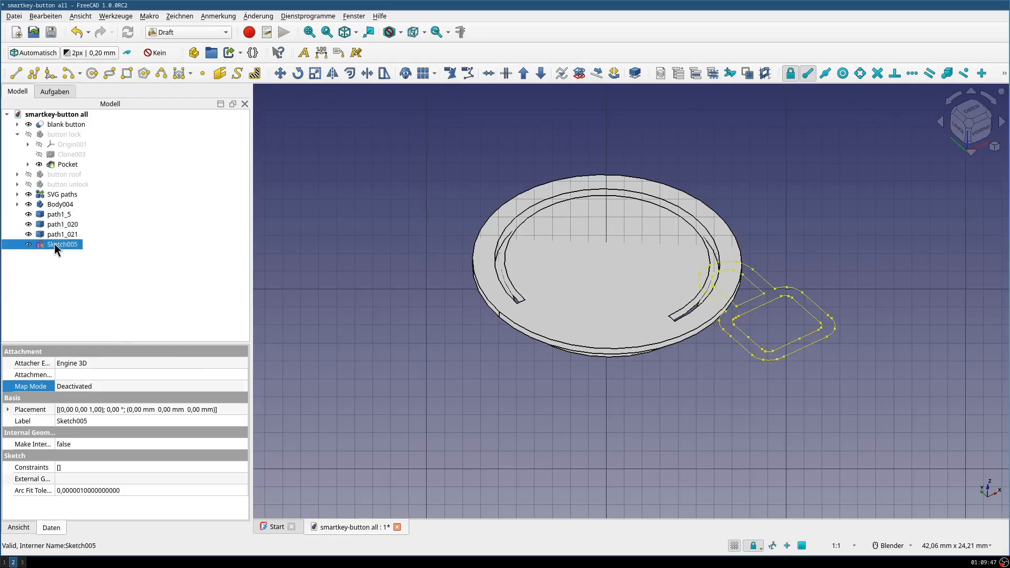
pyautogui.moveTo(59, 214); pyautogui.dragTo(61, 236)
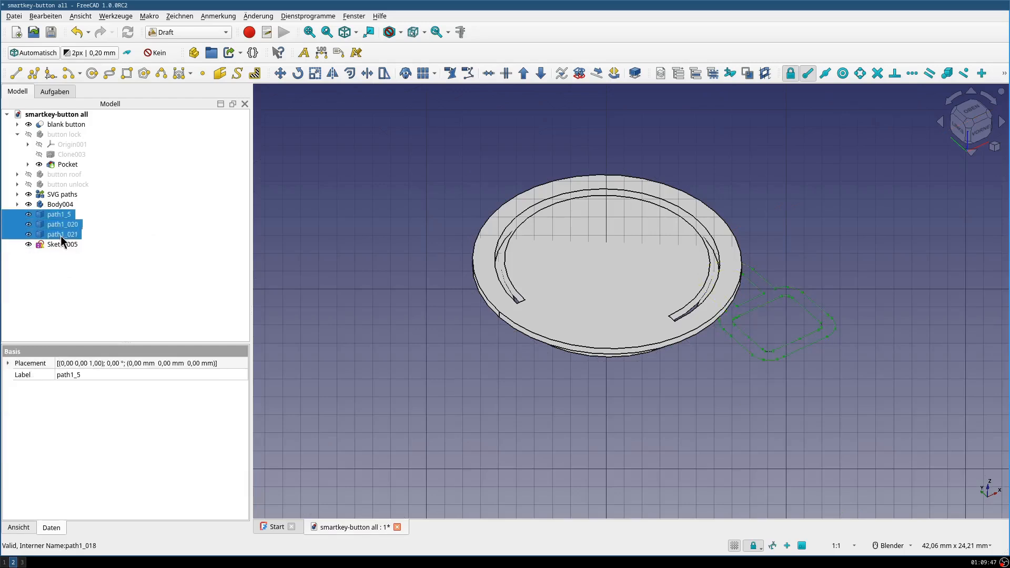
pyautogui.press('Delete')
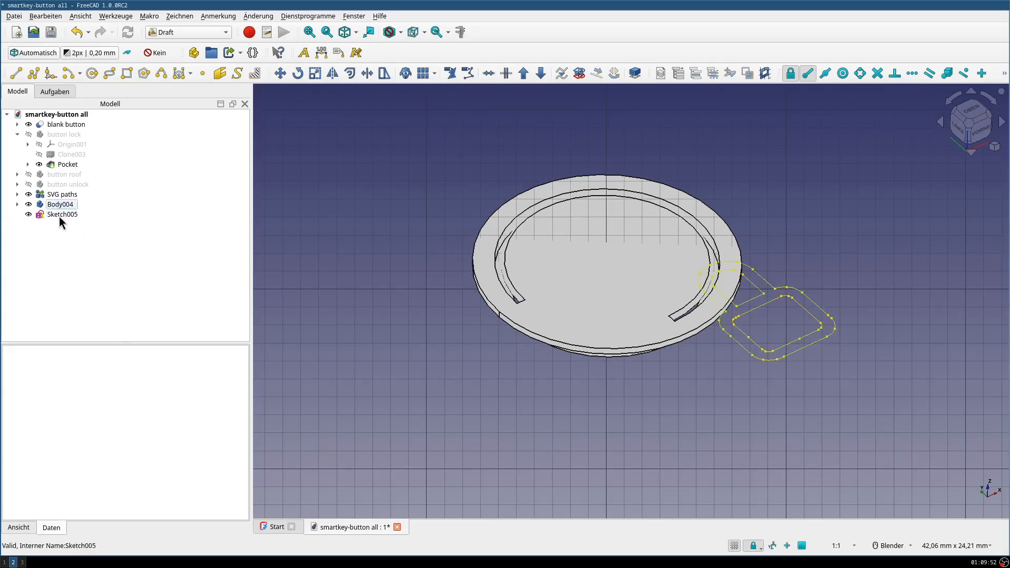
# - Move the lock sketch into the cloned button body and expand that body's contents in the tree
pyautogui.moveTo(59, 216); pyautogui.dragTo(62, 207)
pyautogui.click(18, 205)
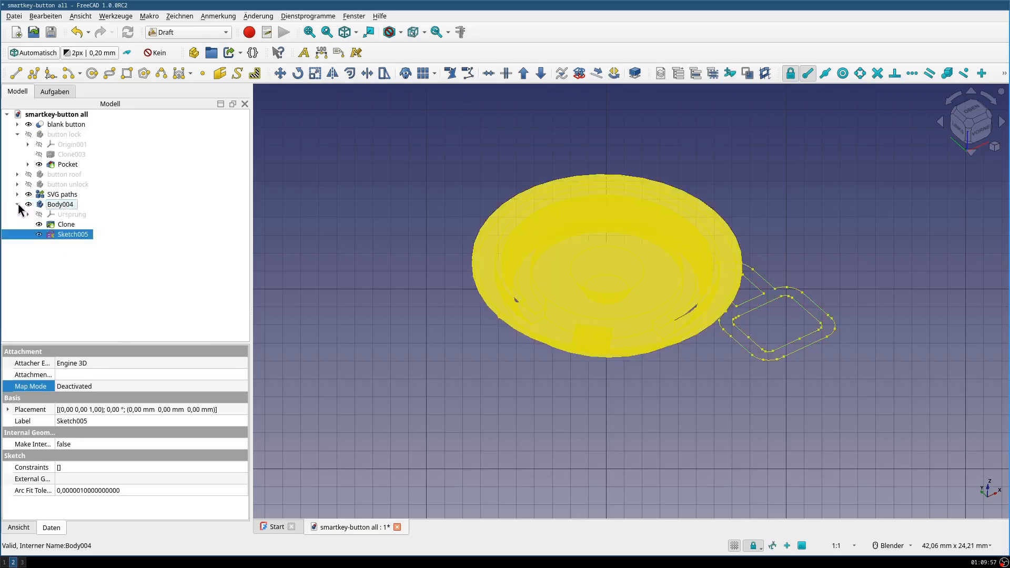
pyautogui.click(53, 204)
pyautogui.click(69, 224)
# - Attach the lock sketch to the blank button's flat top face with the plane face (Ebene Fläche) attachment mode
pyautogui.click(68, 232)
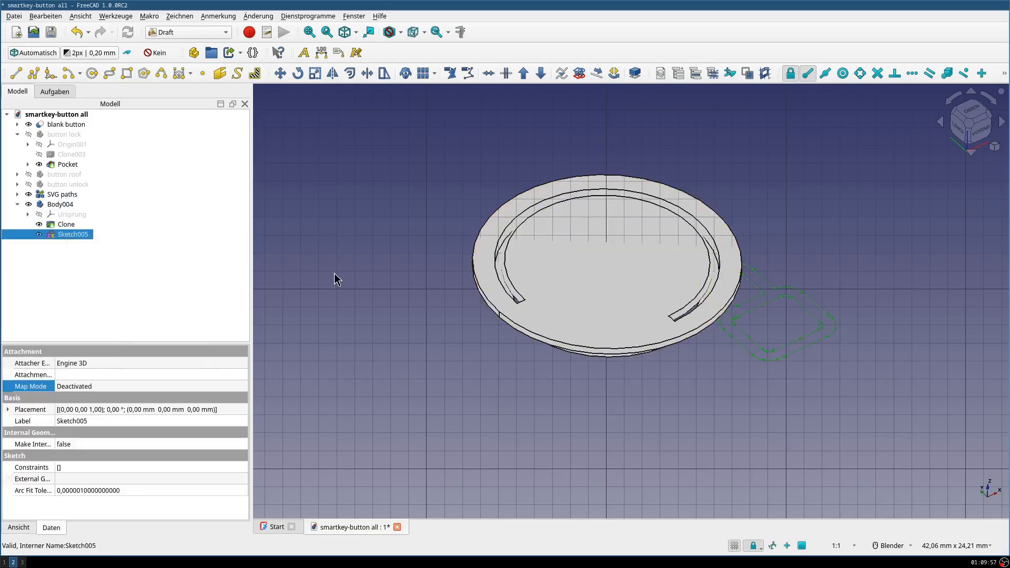
pyautogui.click(71, 389)
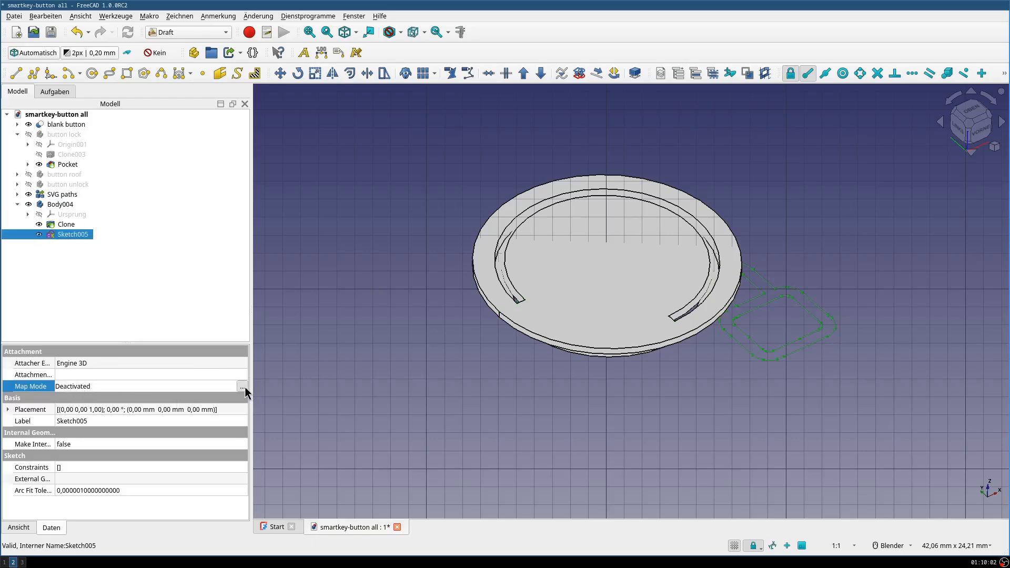
pyautogui.click(242, 386)
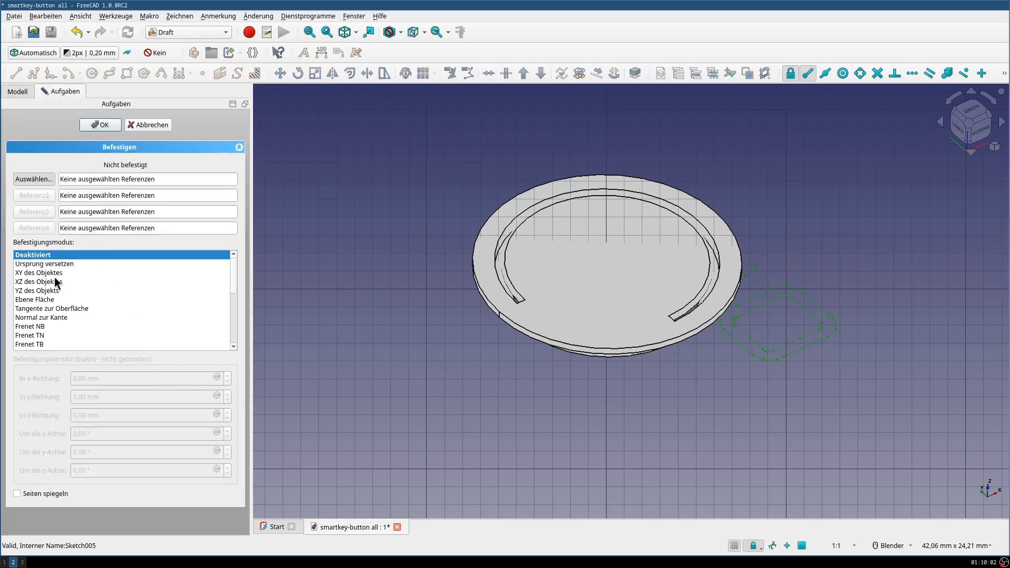
pyautogui.click(53, 300)
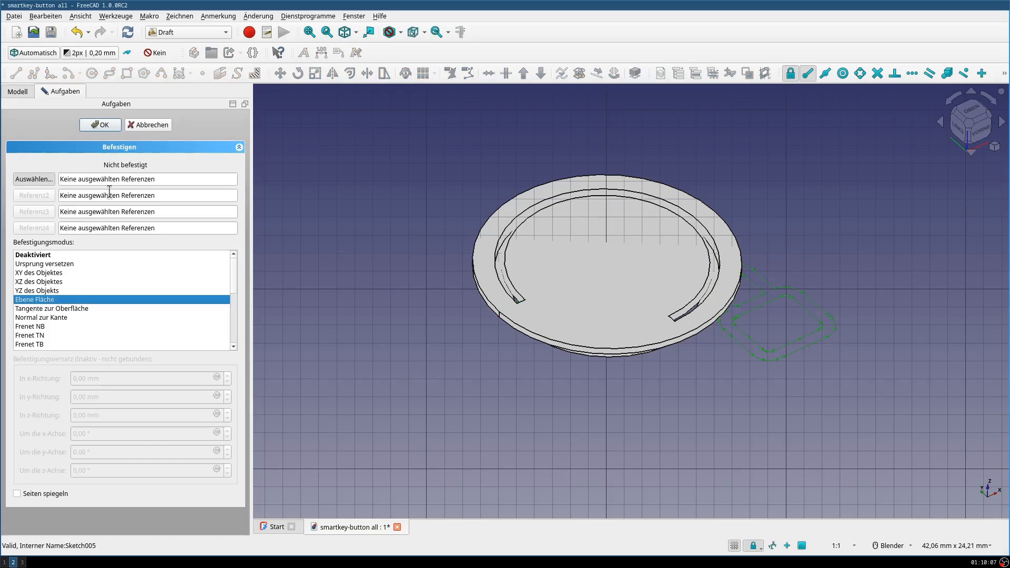
pyautogui.click(601, 255)
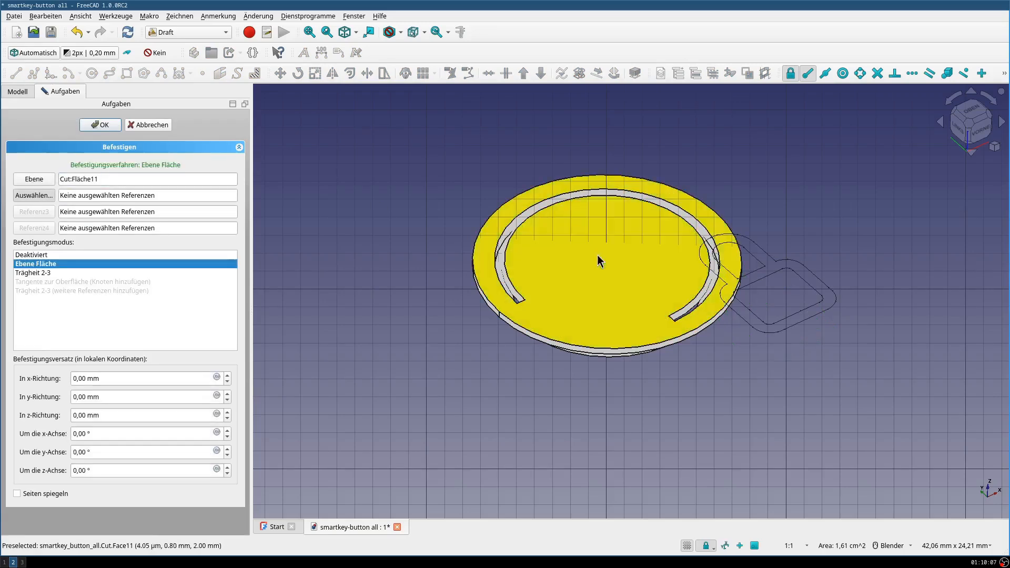
pyautogui.click(99, 126)
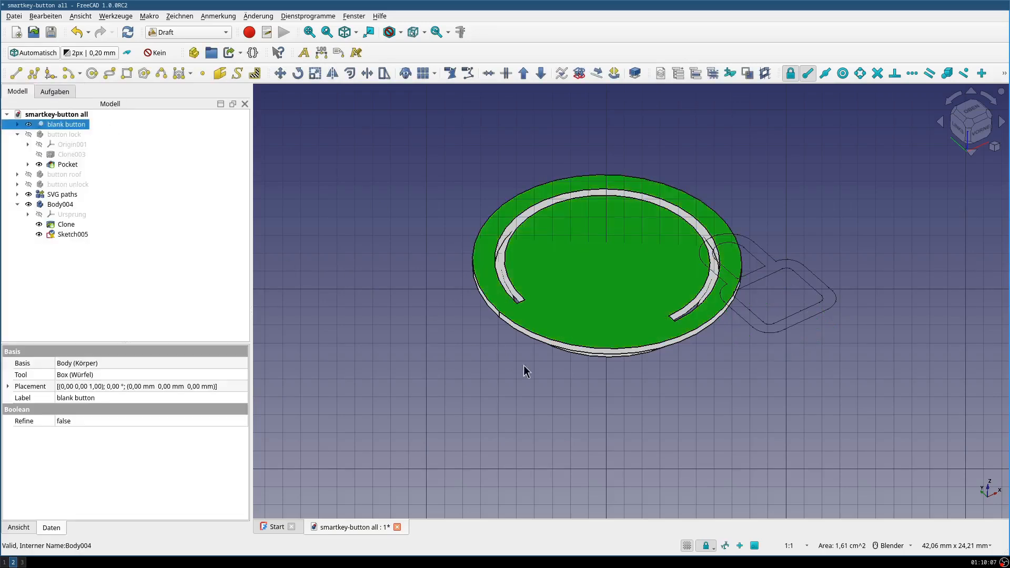
# - Check the attached lock sketch from the side and view it from the top with the lock upright
pyautogui.moveTo(688, 378); pyautogui.dragTo(755, 272, button='middle')
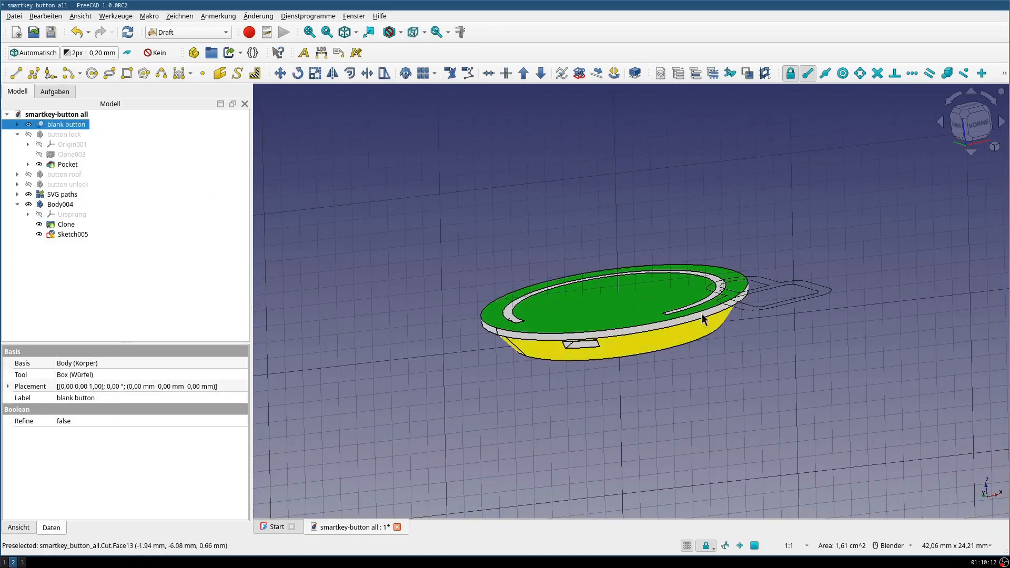
pyautogui.moveTo(579, 267); pyautogui.dragTo(490, 309, button='middle')
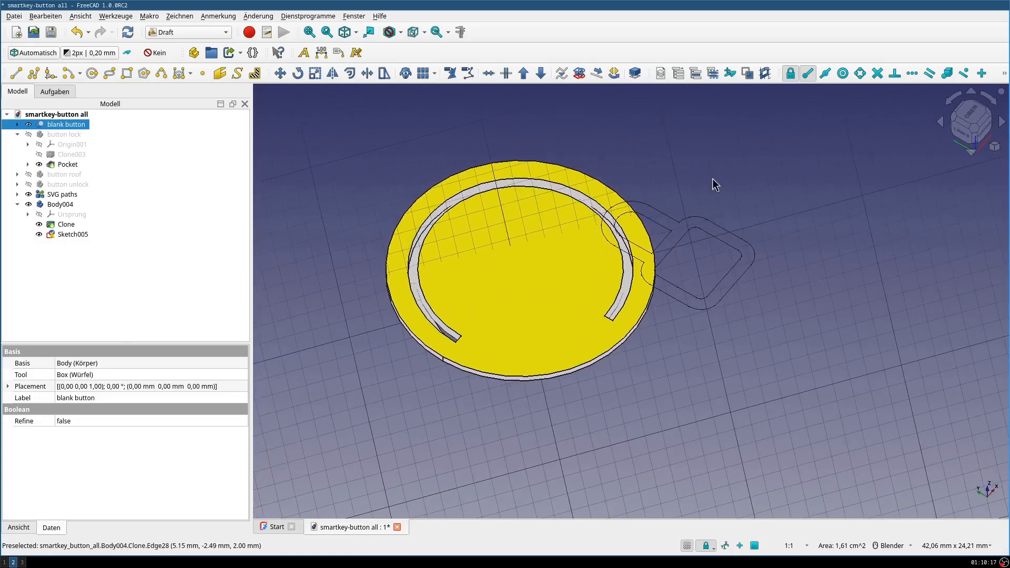
pyautogui.click(986, 120)
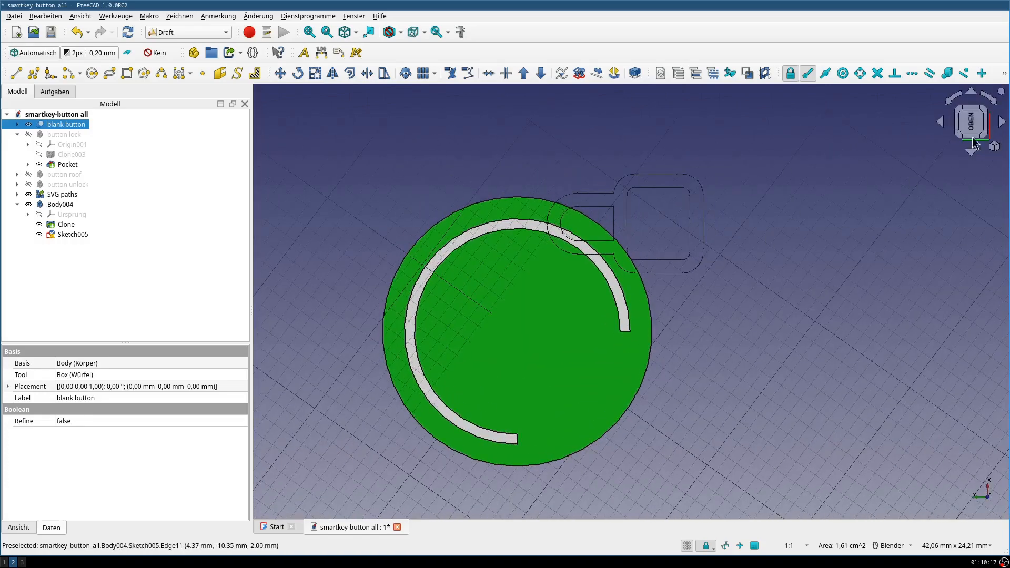
pyautogui.click(996, 105)
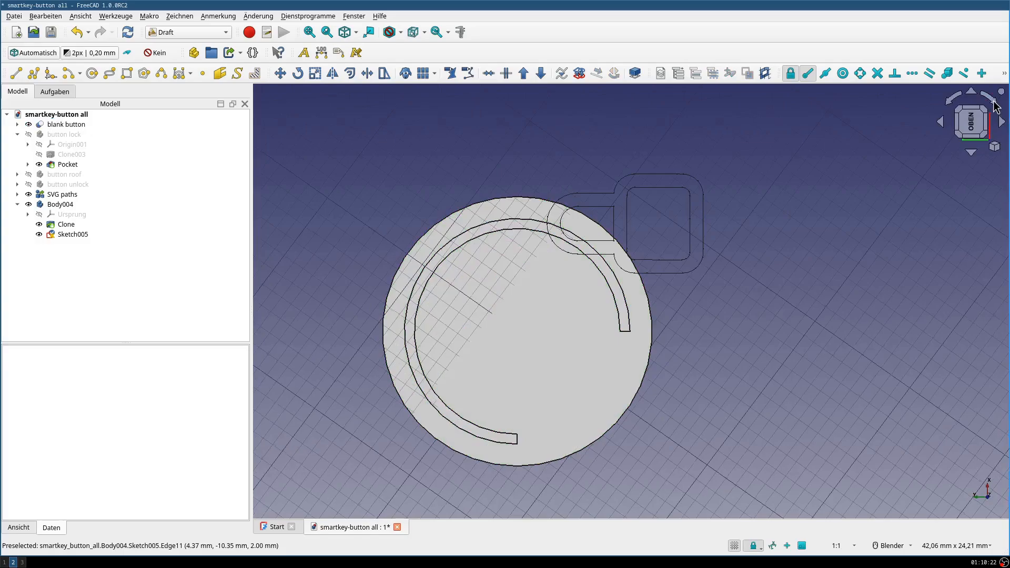
pyautogui.click(996, 106)
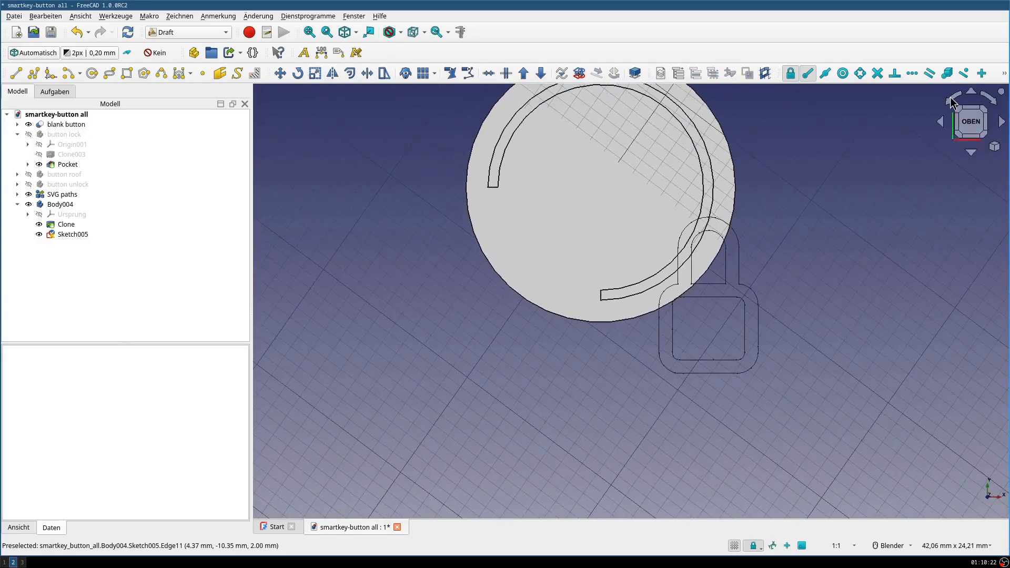
pyautogui.moveTo(745, 253)
pyautogui.keyDown('shift'); pyautogui.mouseDown(button='middle')
pyautogui.moveTo(723, 321)
pyautogui.moveTo(730, 331)
pyautogui.mouseUp(button='middle'); pyautogui.keyUp('shift')
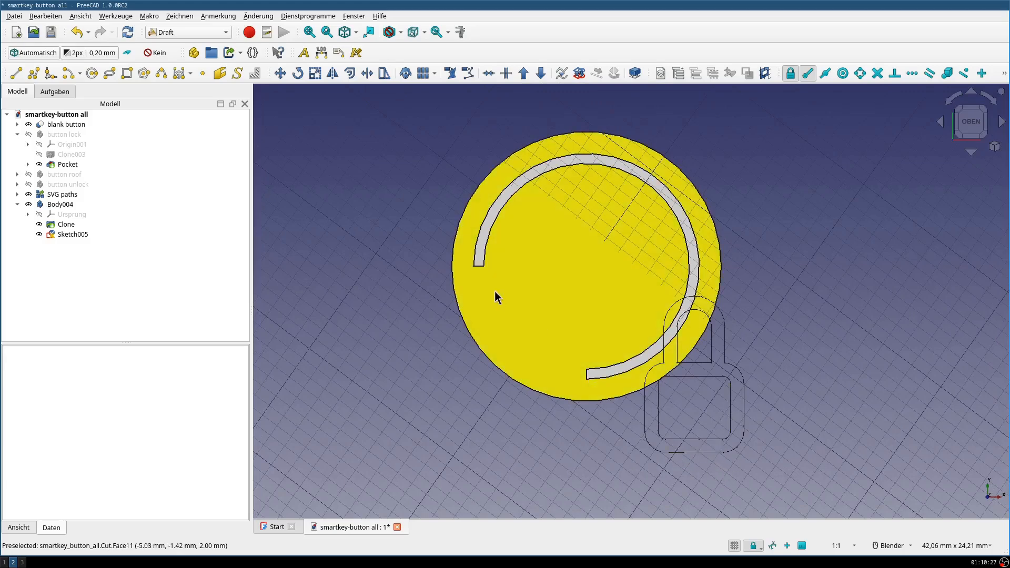
# - Set the lock sketch's attachment offset angle to -45° about the Z axis
pyautogui.click(70, 234)
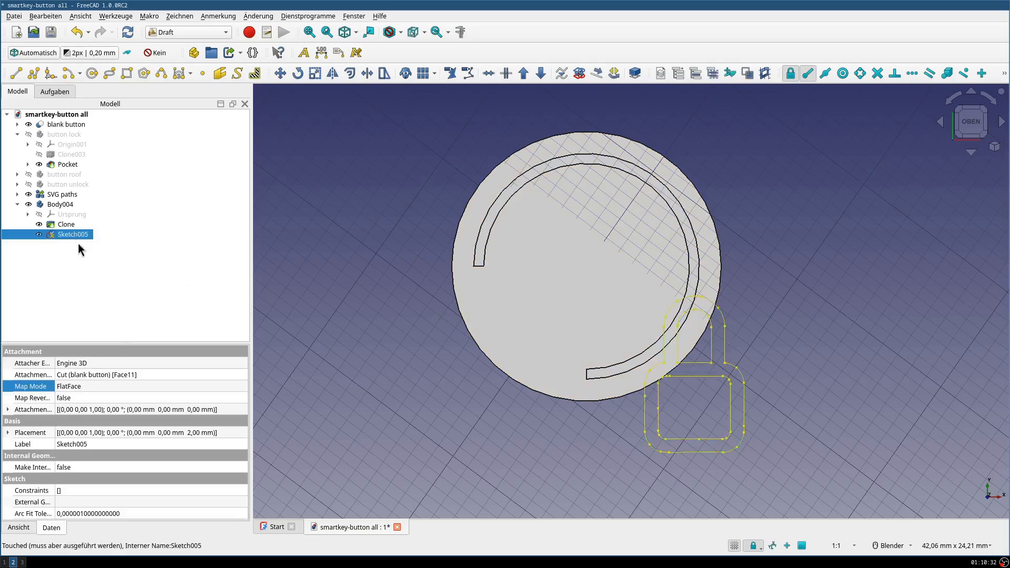
pyautogui.click(8, 409)
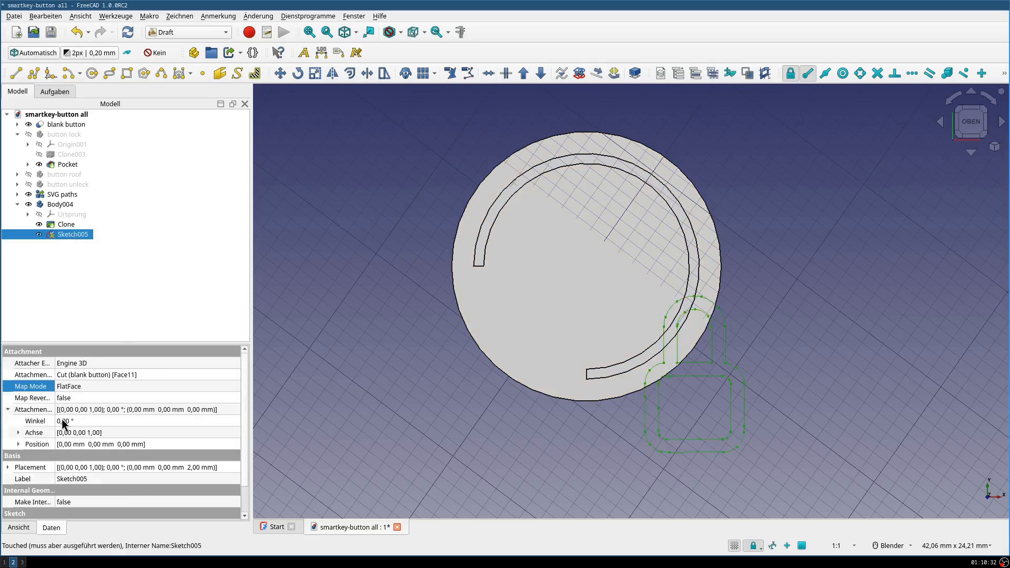
pyautogui.click(62, 420)
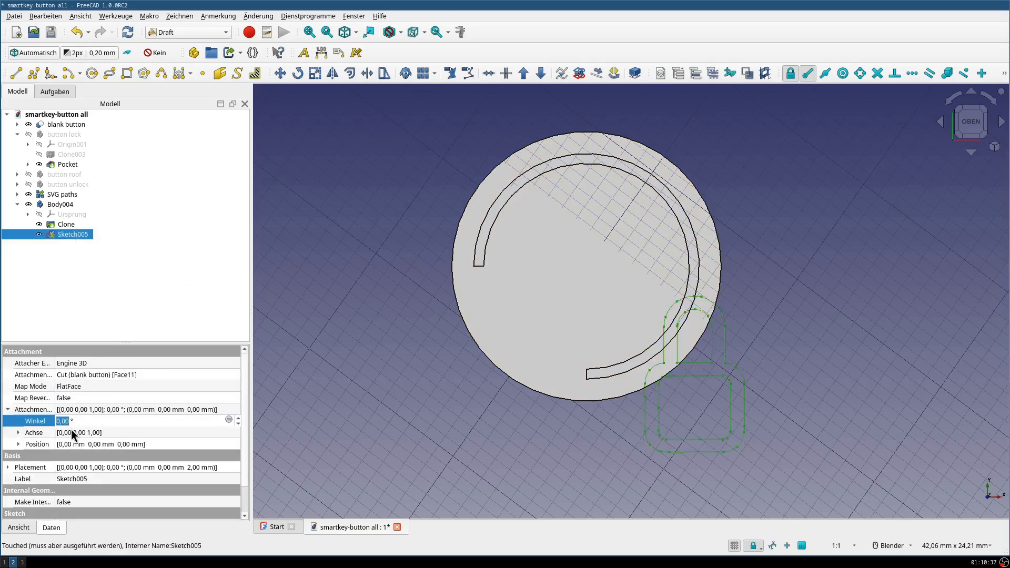
pyautogui.write('54')
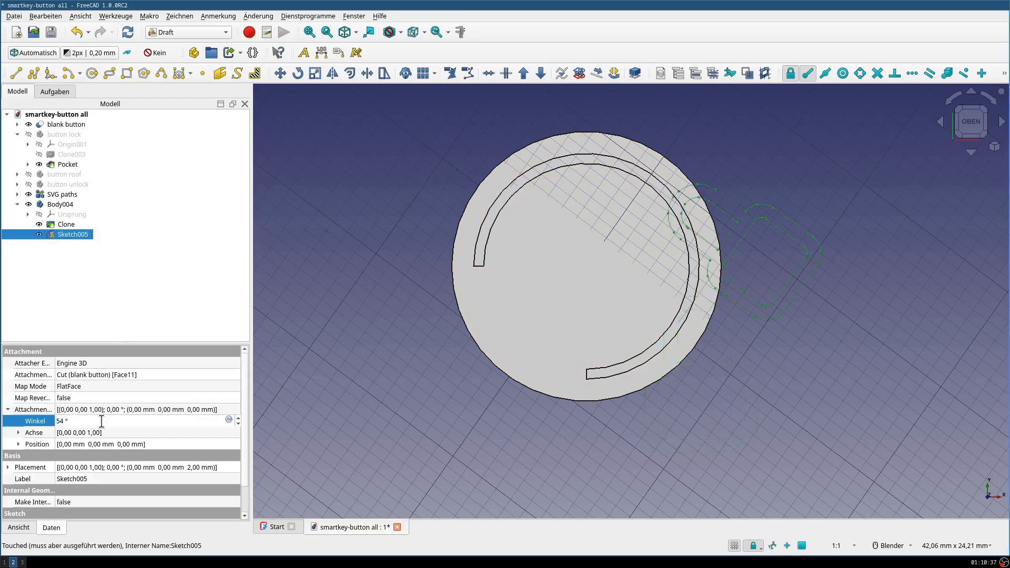
pyautogui.press('BackSpace')
pyautogui.press('BackSpace')
pyautogui.write('45')
pyautogui.write('-')
pyautogui.press('Return')
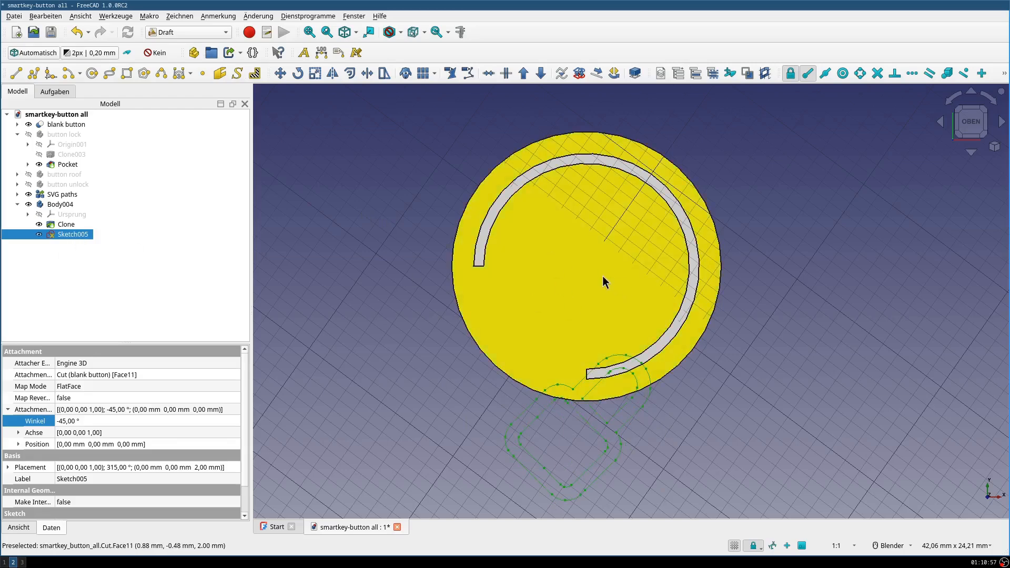
# - Edit the lock sketch, translate all its geometry with 0 copies so the lock sits centred on the button, and close the sketch
pyautogui.doubleClick(68, 235)
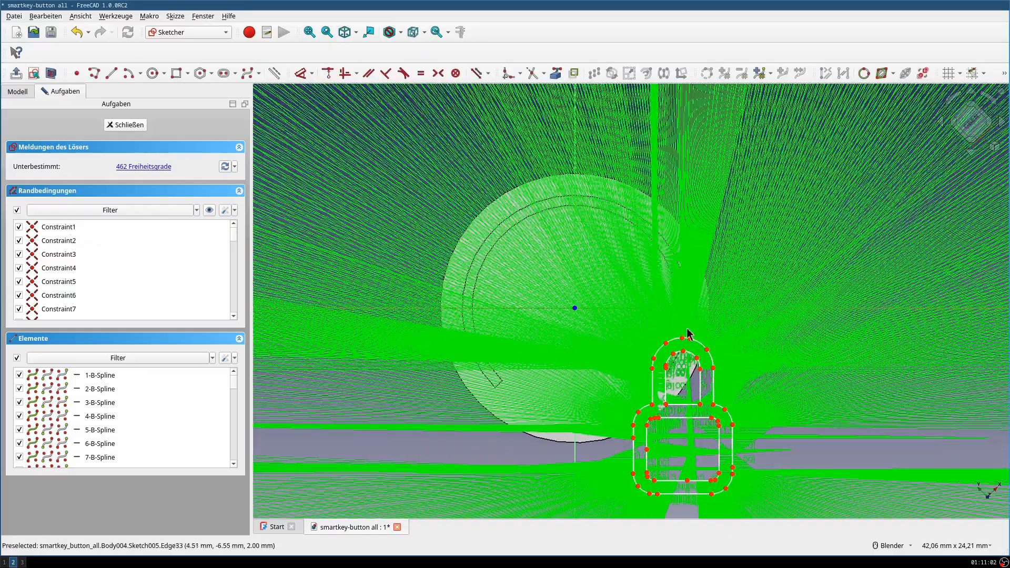
pyautogui.scroll(-3, 673, 253)
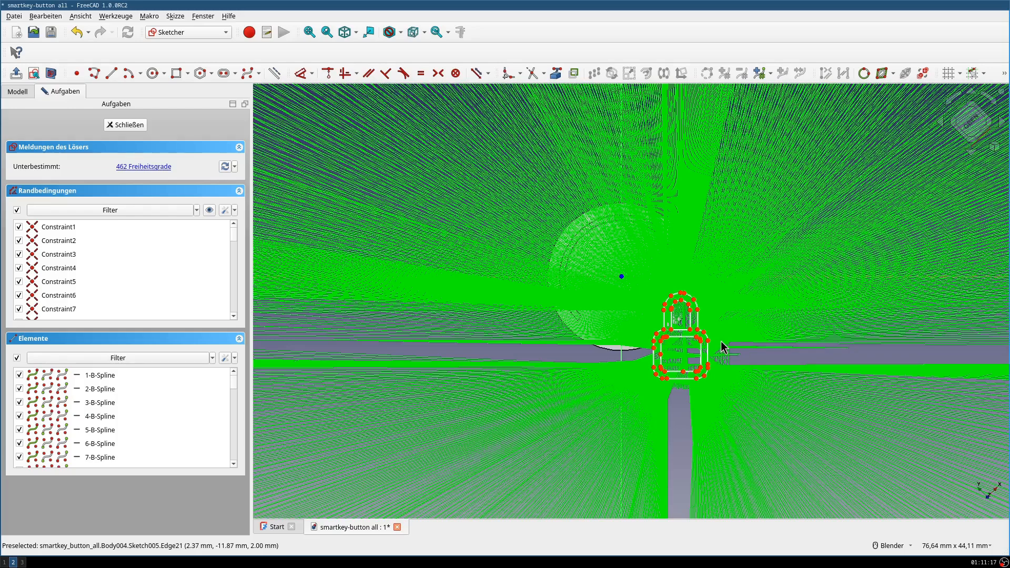
pyautogui.moveTo(625, 274)
pyautogui.mouseDown()
pyautogui.moveTo(742, 393)
pyautogui.moveTo(720, 397)
pyautogui.mouseUp()
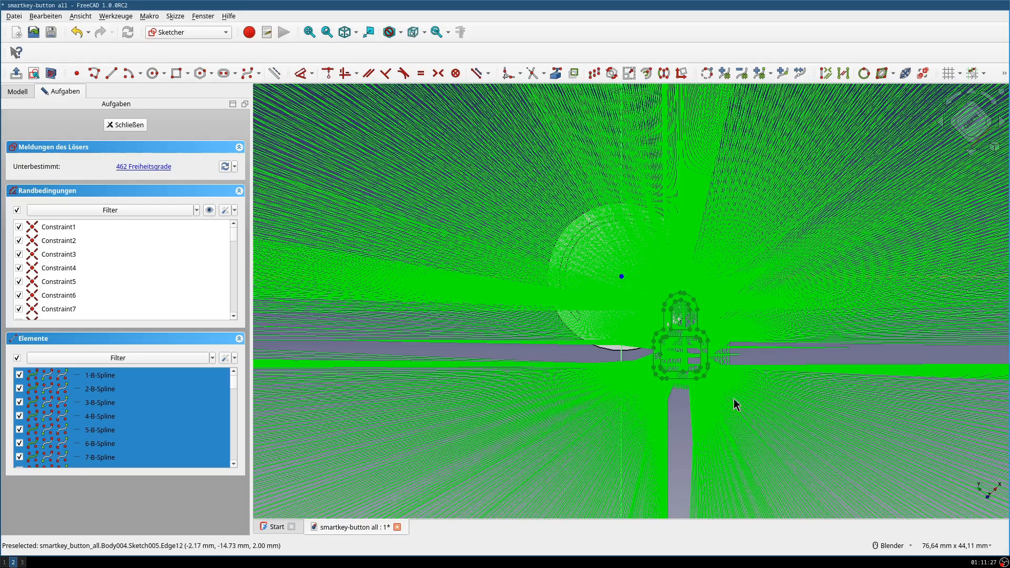
pyautogui.click(486, 388)
pyautogui.moveTo(643, 271); pyautogui.dragTo(752, 413)
pyautogui.click(594, 74)
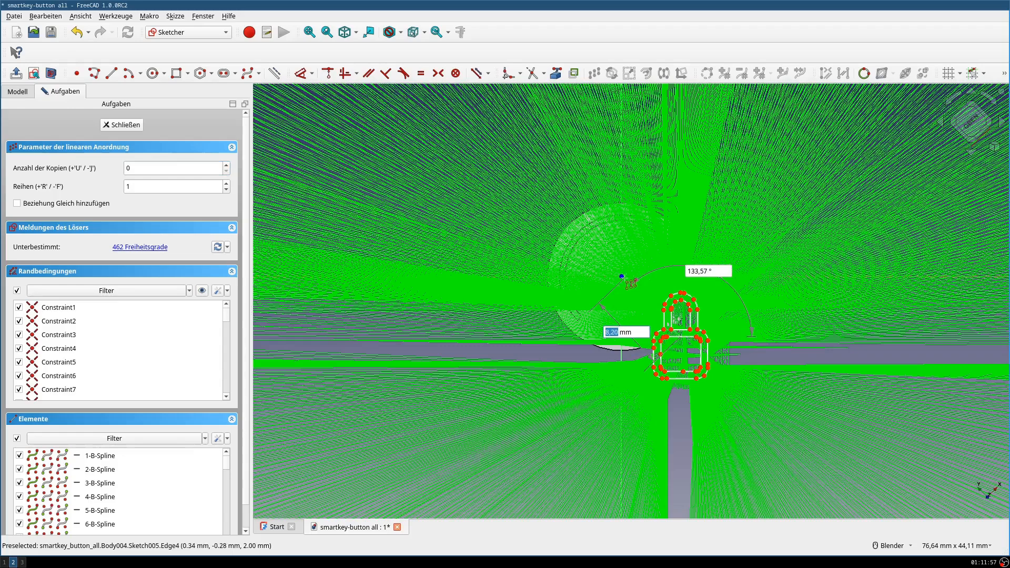
pyautogui.click(623, 278)
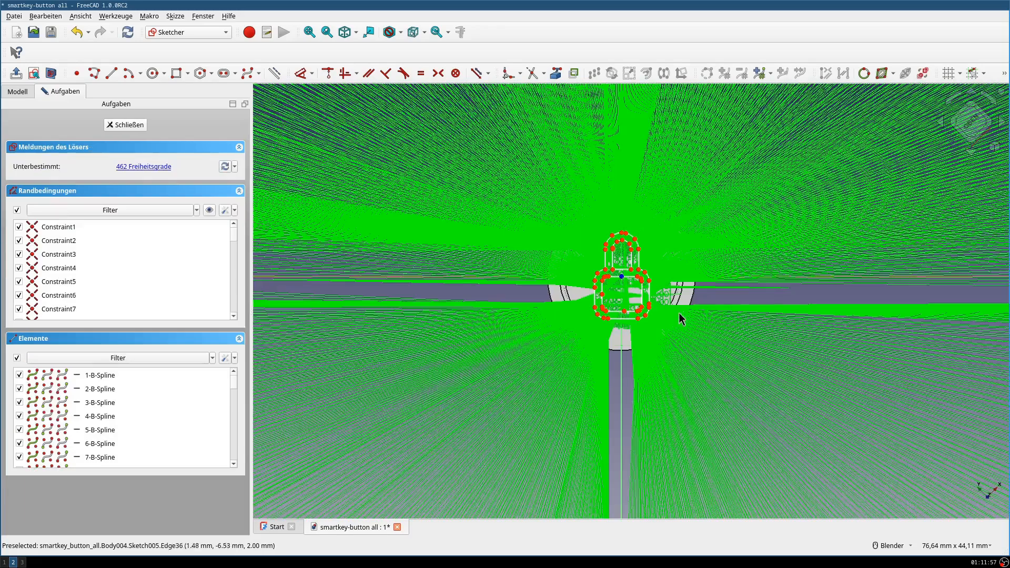
pyautogui.click(124, 125)
pyautogui.click(972, 124)
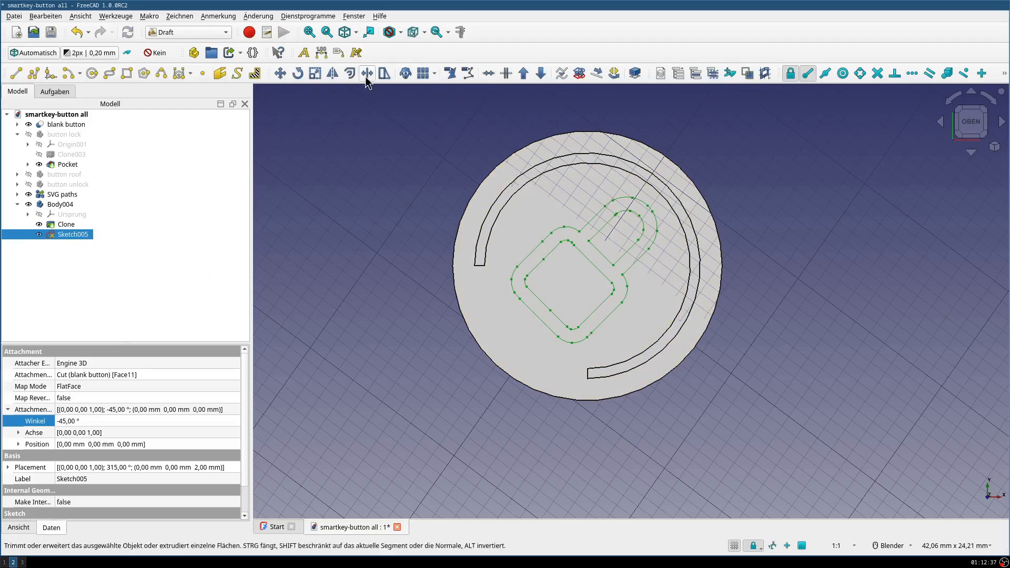
# - Switch to the Part Design workbench and show the model tree with the lock sketch selected in top view
pyautogui.click(189, 33)
pyautogui.click(179, 111)
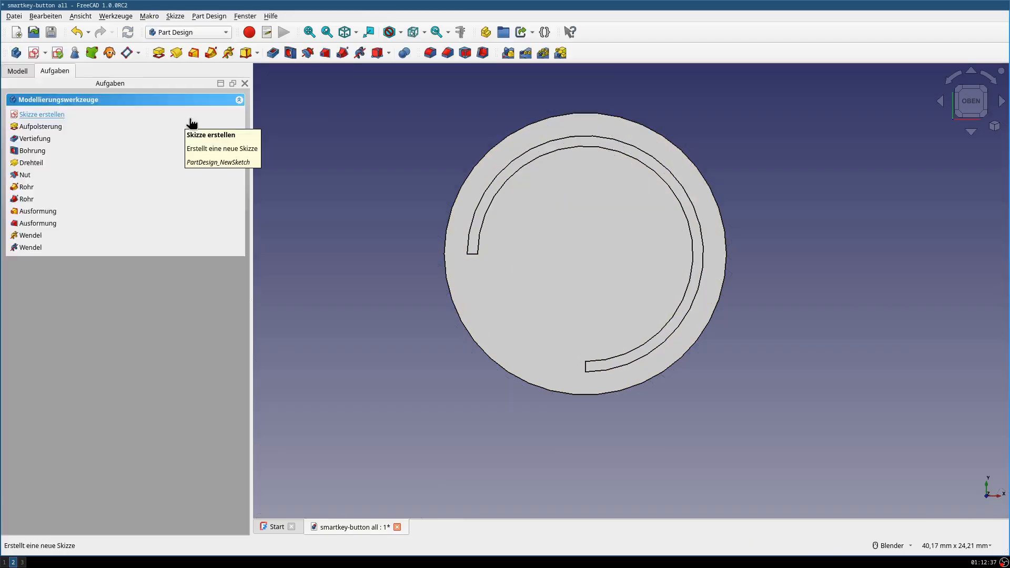
pyautogui.click(18, 71)
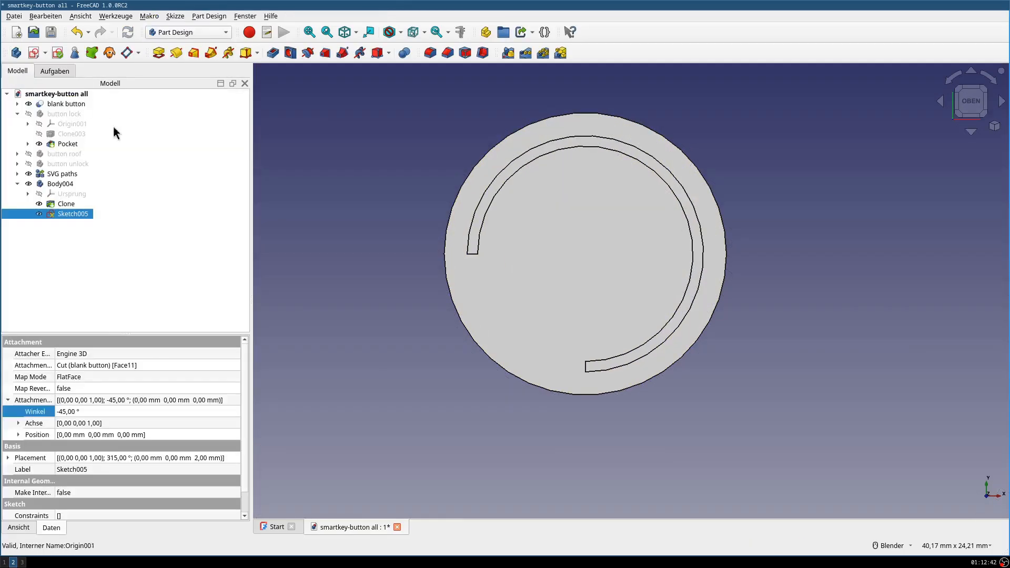
pyautogui.click(71, 207)
pyautogui.click(72, 213)
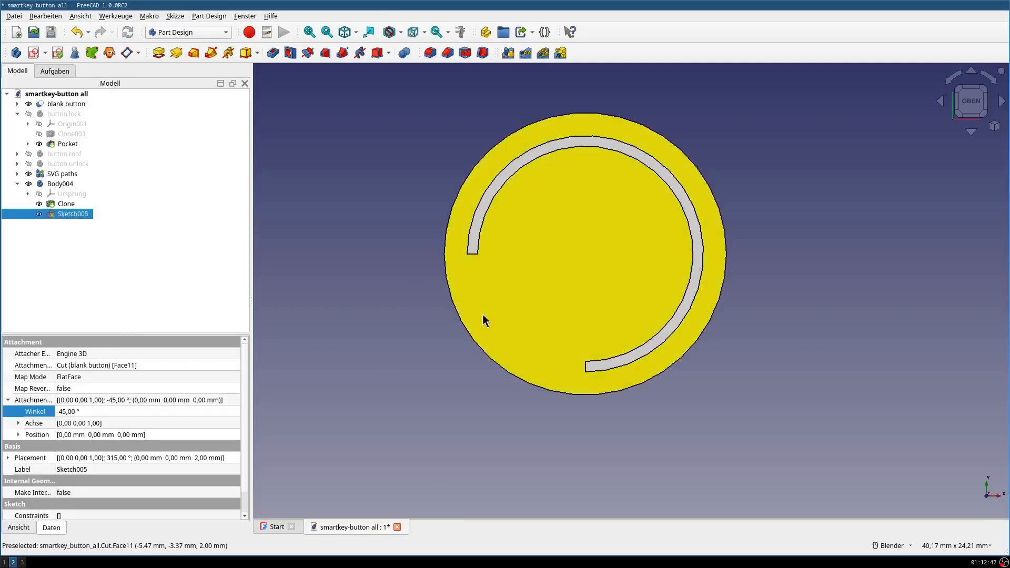
pyautogui.moveTo(548, 443)
pyautogui.mouseDown(button='middle')
pyautogui.moveTo(578, 395)
pyautogui.moveTo(563, 434)
pyautogui.mouseUp(button='middle')
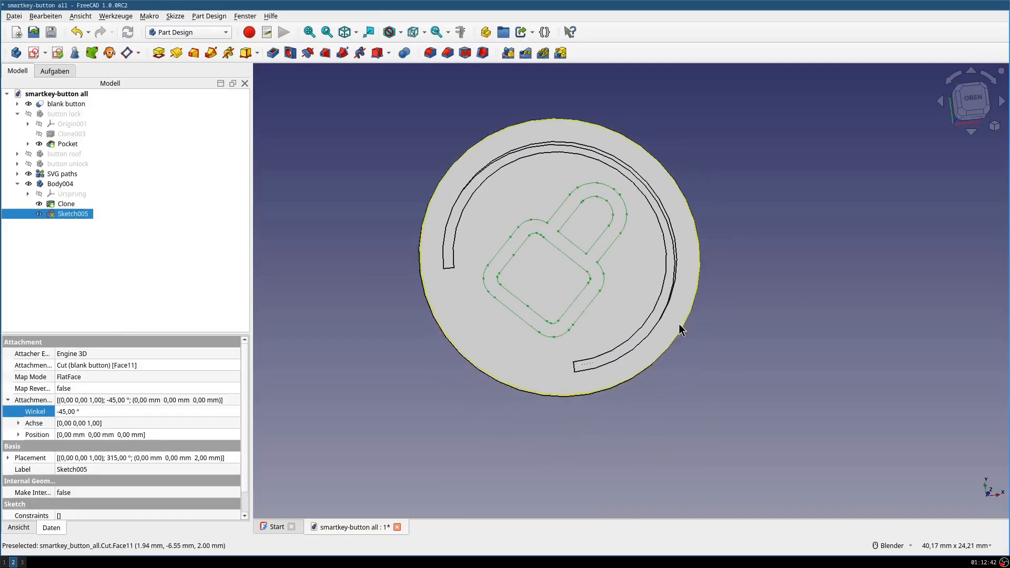
pyautogui.click(976, 108)
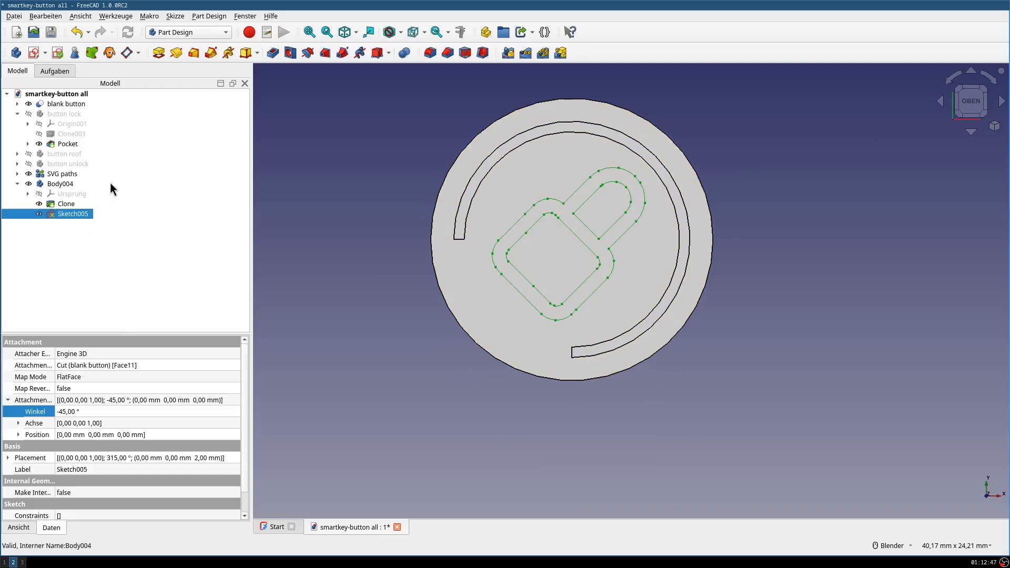
# - Dismiss the active-body request for the pocket and make the cloned button body Body004 the active body
pyautogui.click(268, 59)
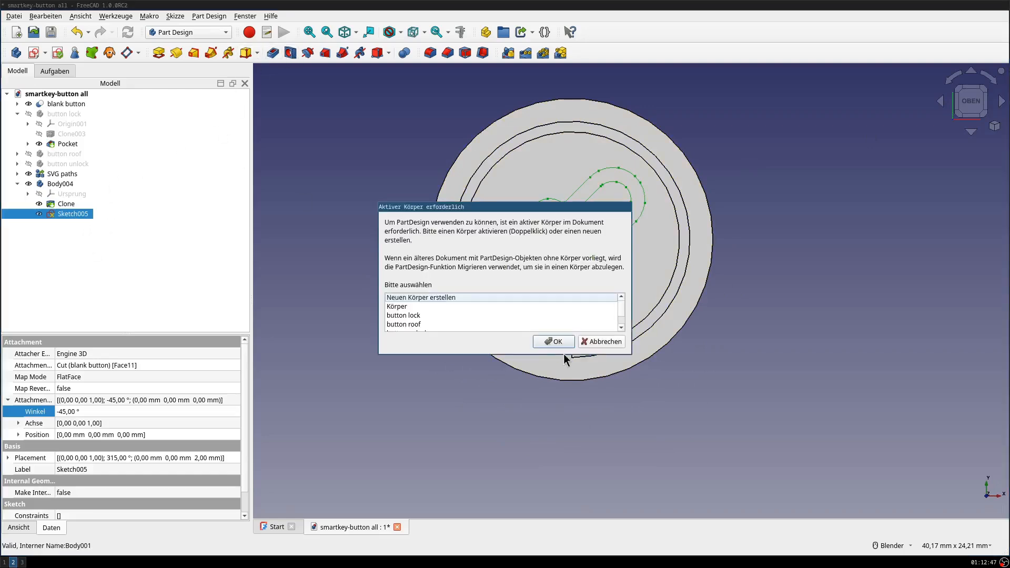
pyautogui.click(601, 342)
pyautogui.click(52, 182)
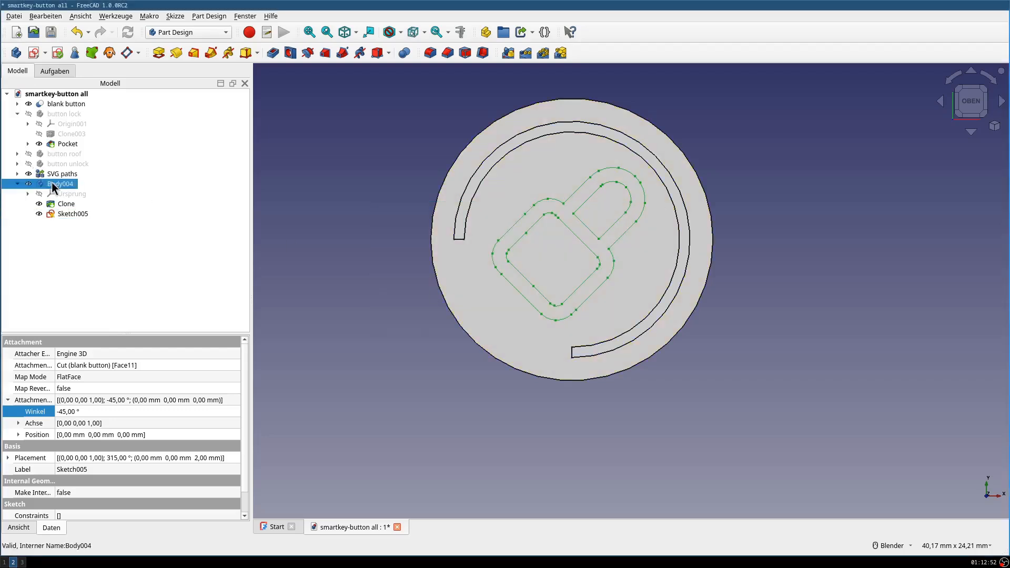
pyautogui.rightClick(53, 183)
pyautogui.click(64, 187)
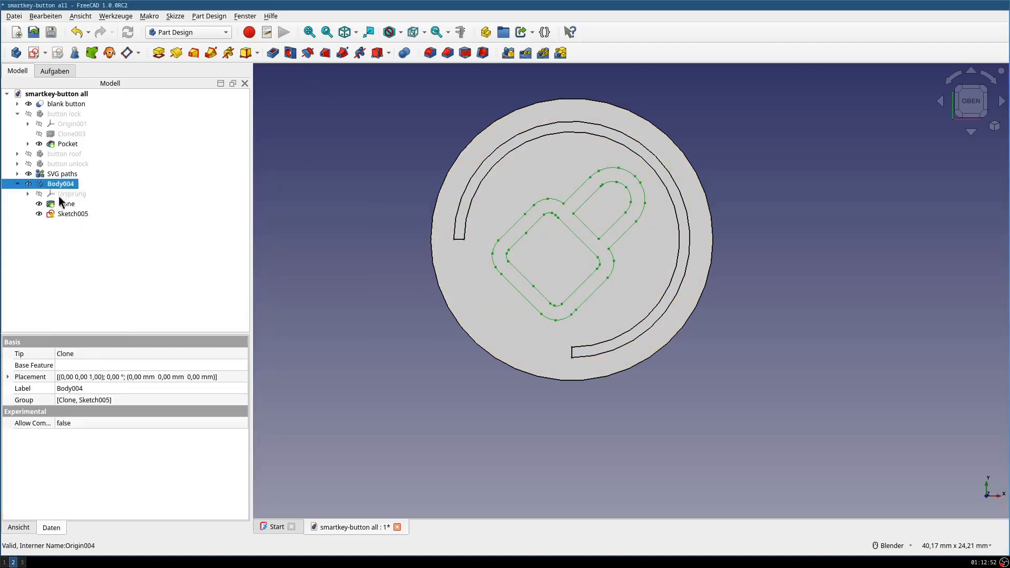
# - Cut a 0.40 mm deep pocket into the button's top face from the lock sketch
pyautogui.click(64, 214)
pyautogui.click(273, 52)
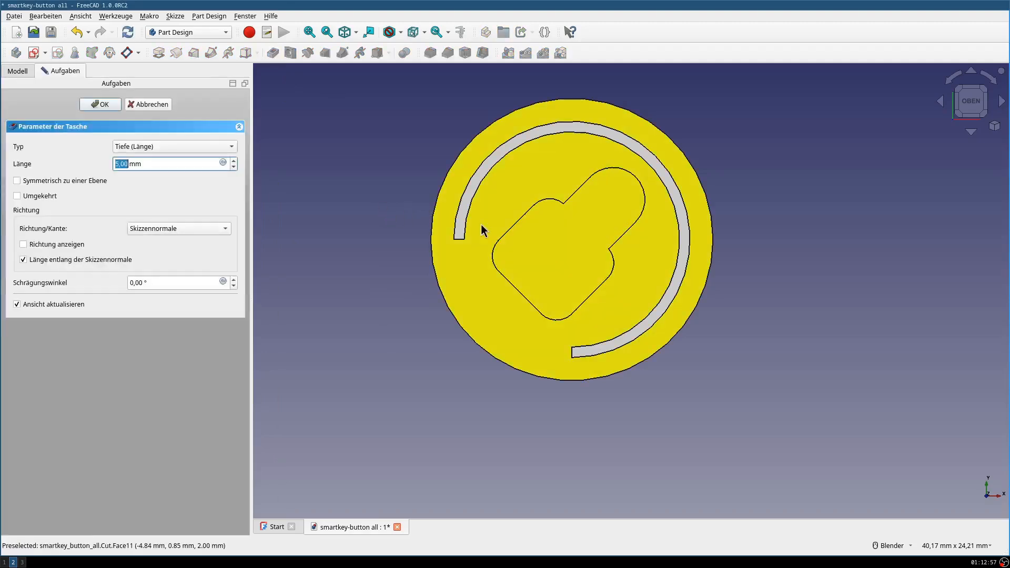
pyautogui.moveTo(446, 252)
pyautogui.mouseDown(button='middle')
pyautogui.moveTo(534, 230)
pyautogui.moveTo(645, 250)
pyautogui.moveTo(503, 230)
pyautogui.moveTo(456, 242)
pyautogui.mouseUp(button='middle')
pyautogui.click(974, 90)
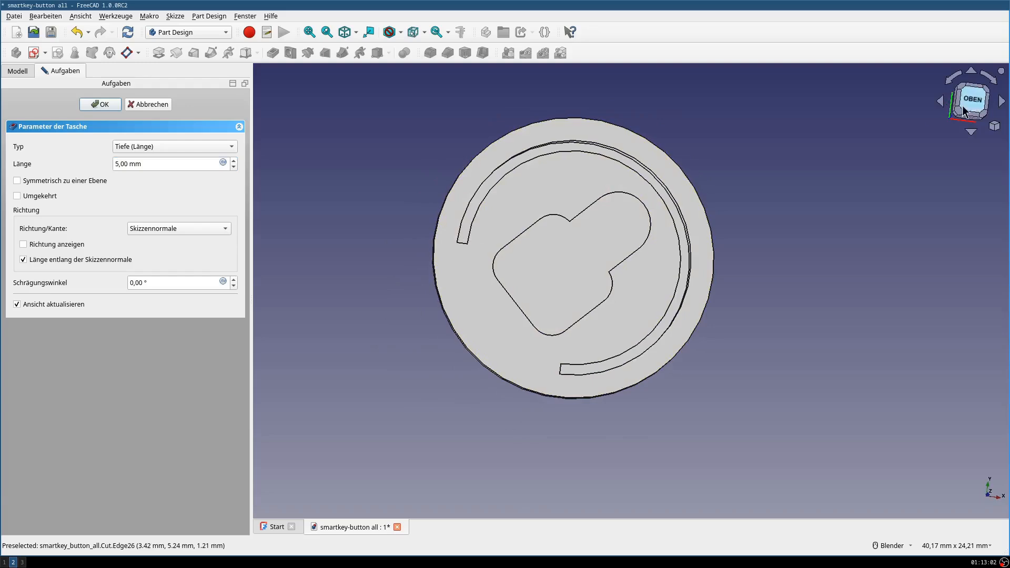
pyautogui.click(118, 165)
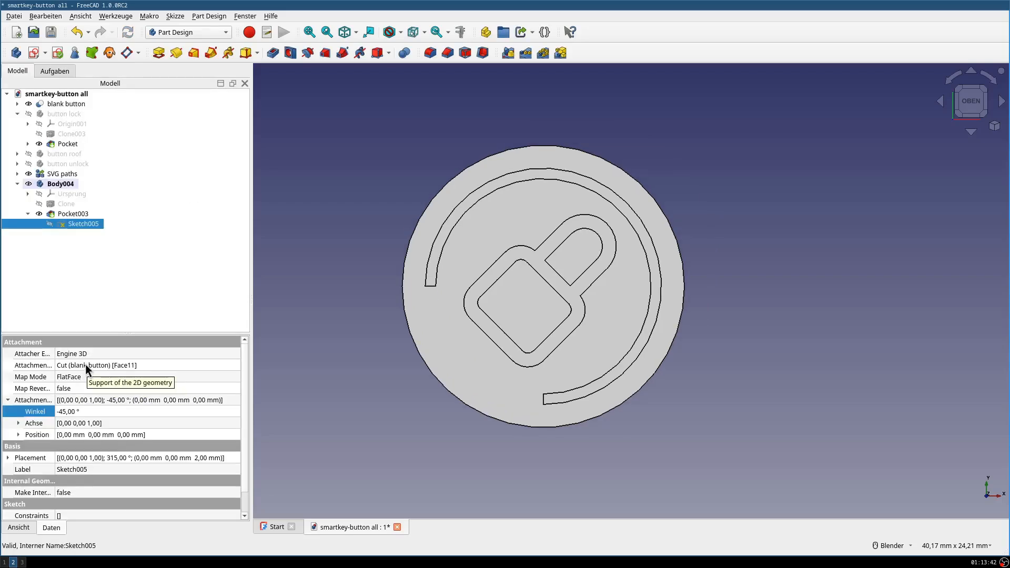
# - Hide the original blank button and inspect the lock pocket in the cloned button from oblique angles
pyautogui.click(68, 213)
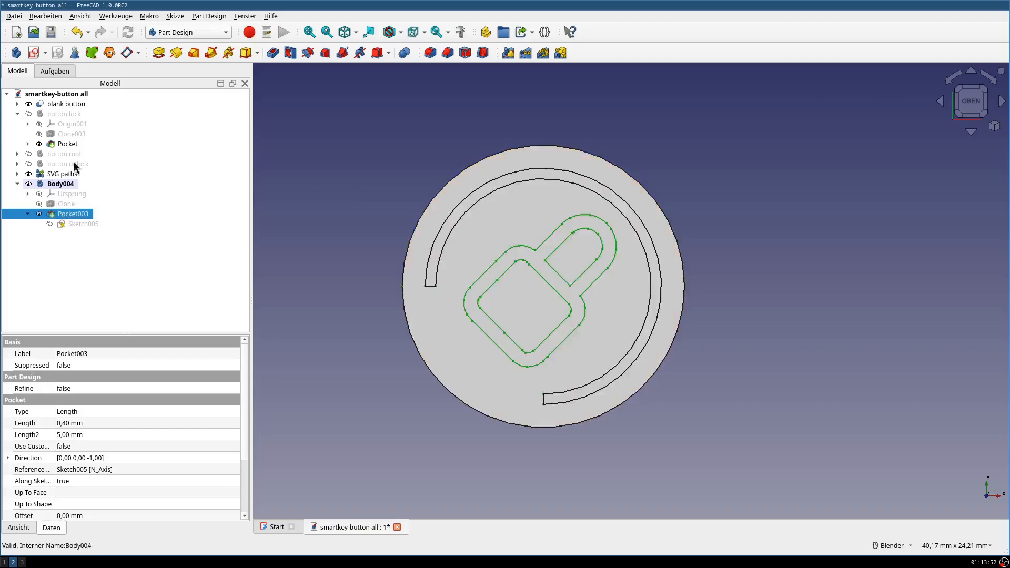
pyautogui.click(68, 103)
pyautogui.press('space')
pyautogui.moveTo(744, 302); pyautogui.dragTo(762, 218, button='middle')
pyautogui.moveTo(552, 360); pyautogui.dragTo(533, 330, button='middle')
pyautogui.click(771, 140)
pyautogui.keyDown('shift'); pyautogui.moveTo(694, 285); pyautogui.dragTo(715, 246, button='middle'); pyautogui.keyUp('shift')
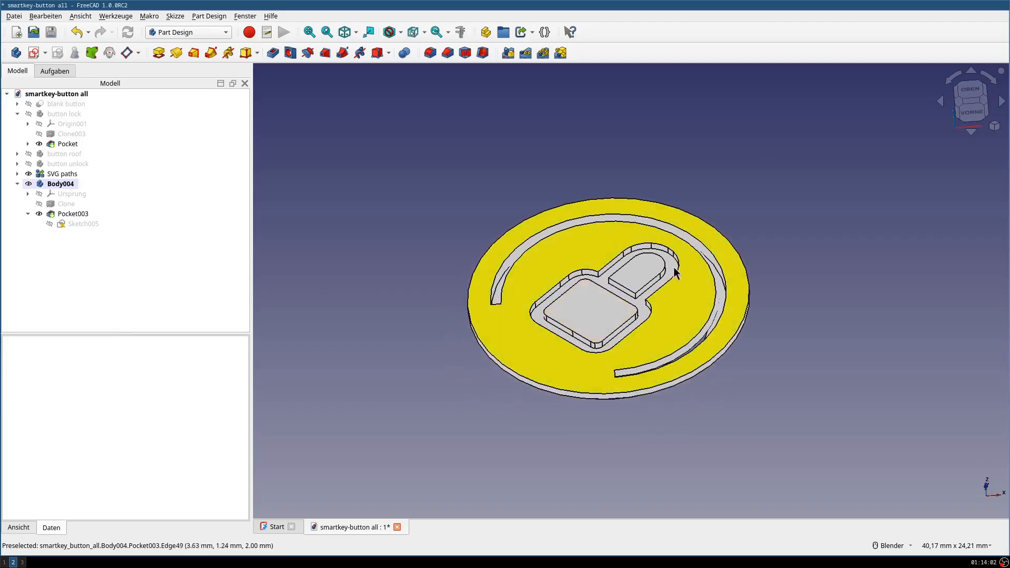
pyautogui.moveTo(426, 463); pyautogui.dragTo(501, 424, button='middle')
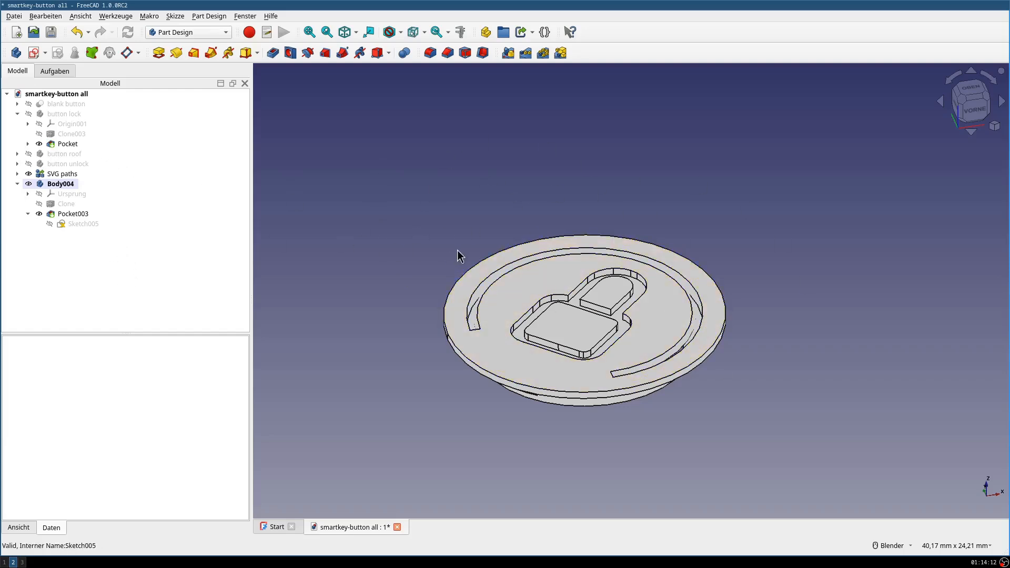
pyautogui.moveTo(525, 174); pyautogui.dragTo(544, 195, button='middle')
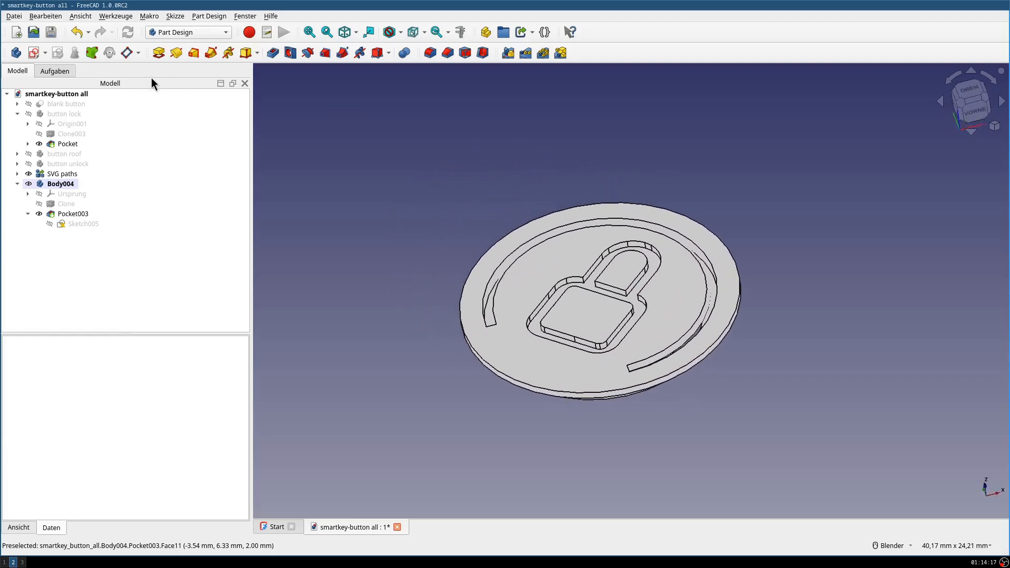
pyautogui.click(12, 16)
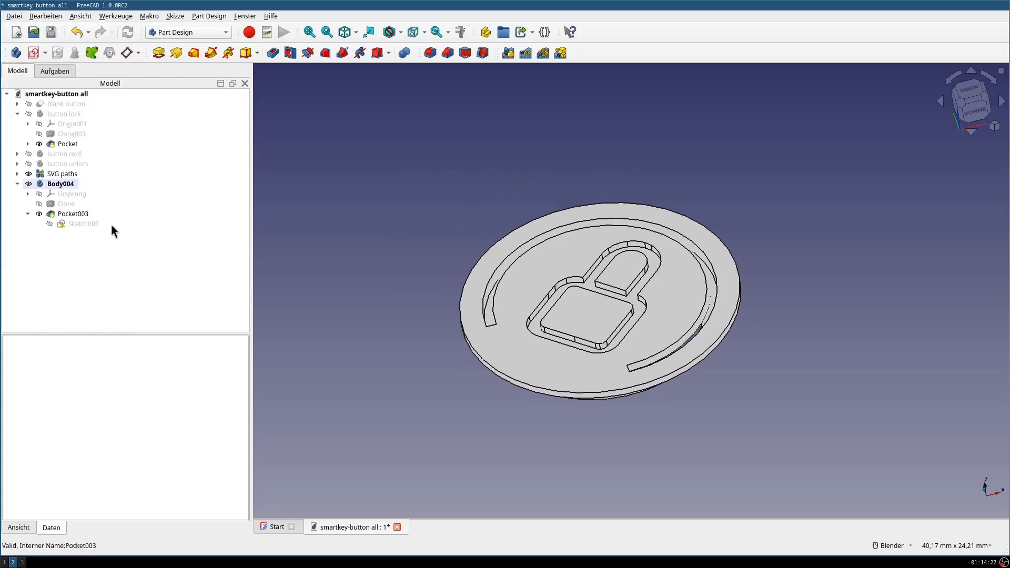
pyautogui.click(58, 184)
pyautogui.click(14, 17)
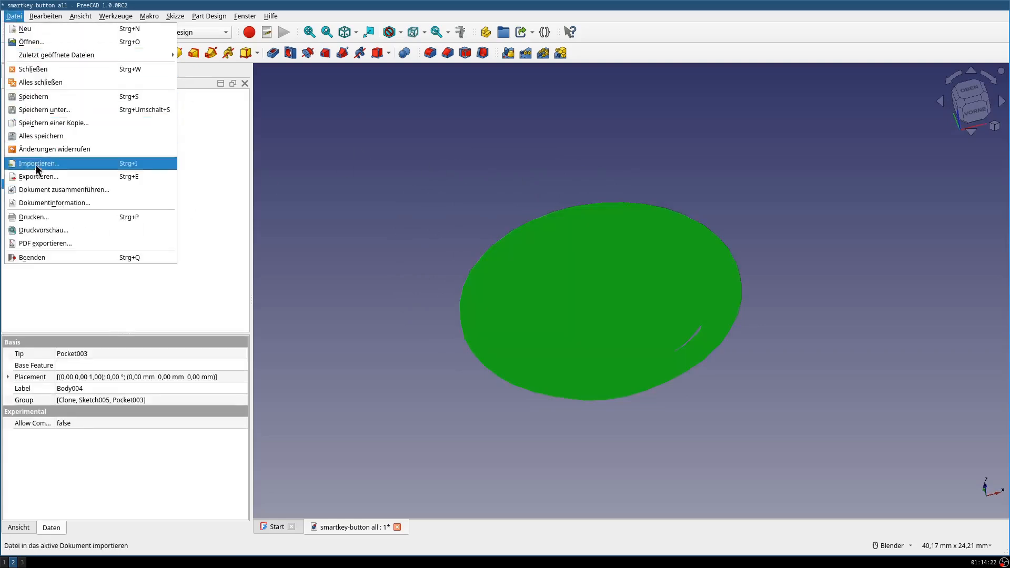
pyautogui.click(437, 150)
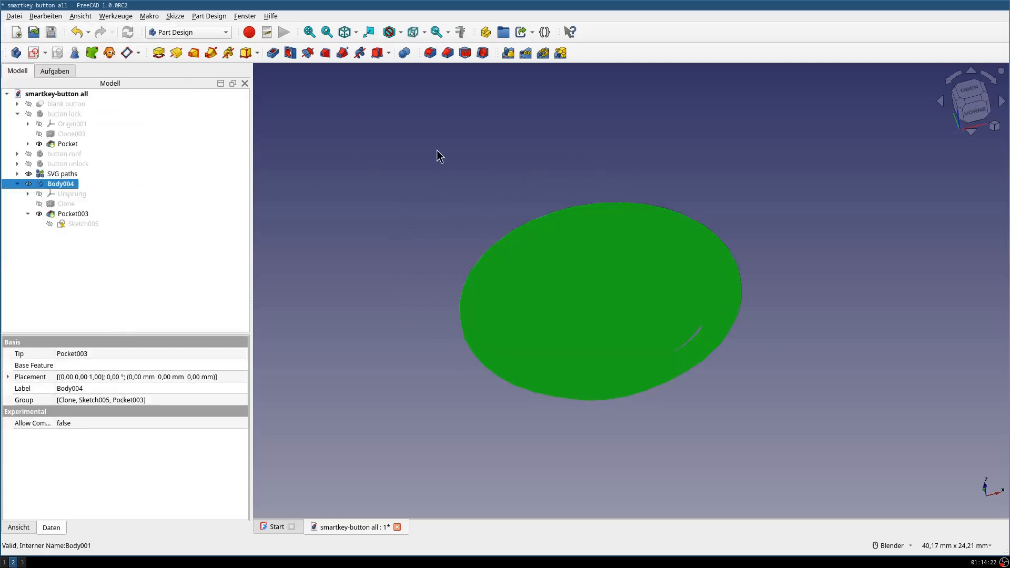